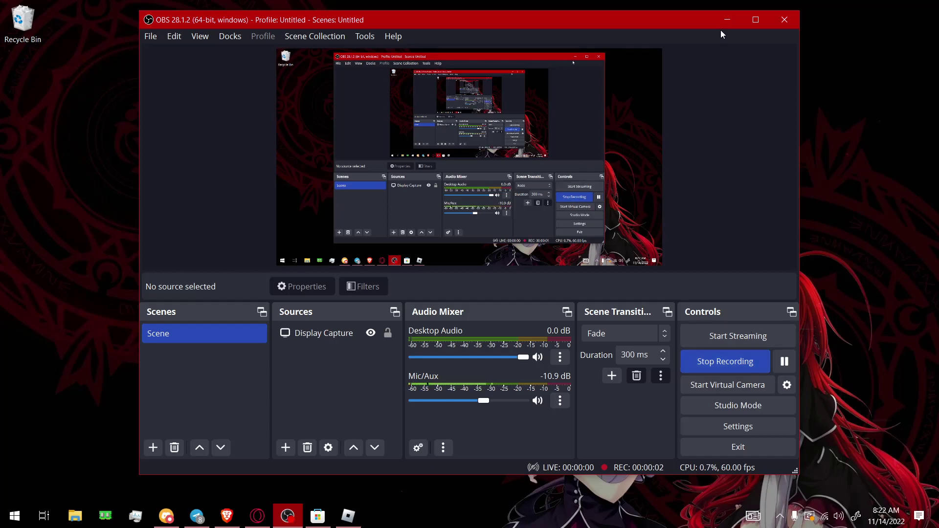
Minimize the OBS window to clear the desktop
left_click(720, 20)
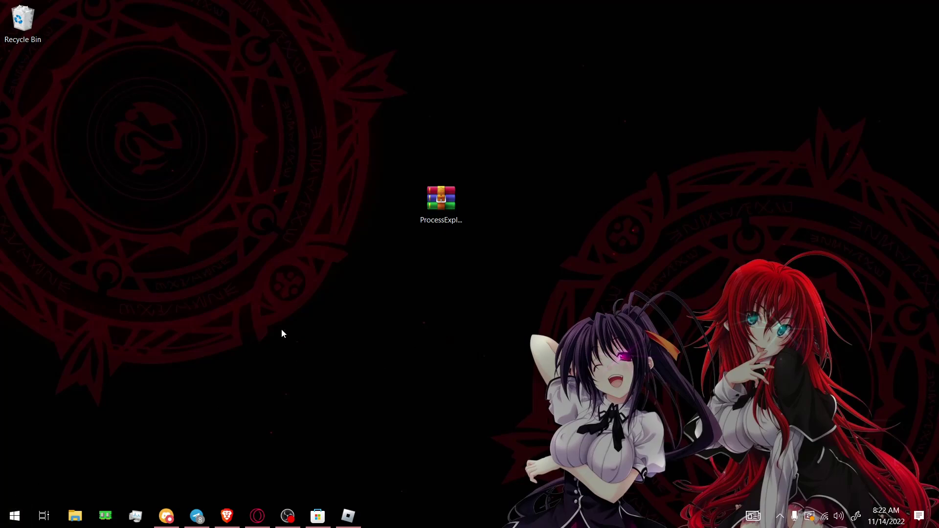
left_click(420, 218)
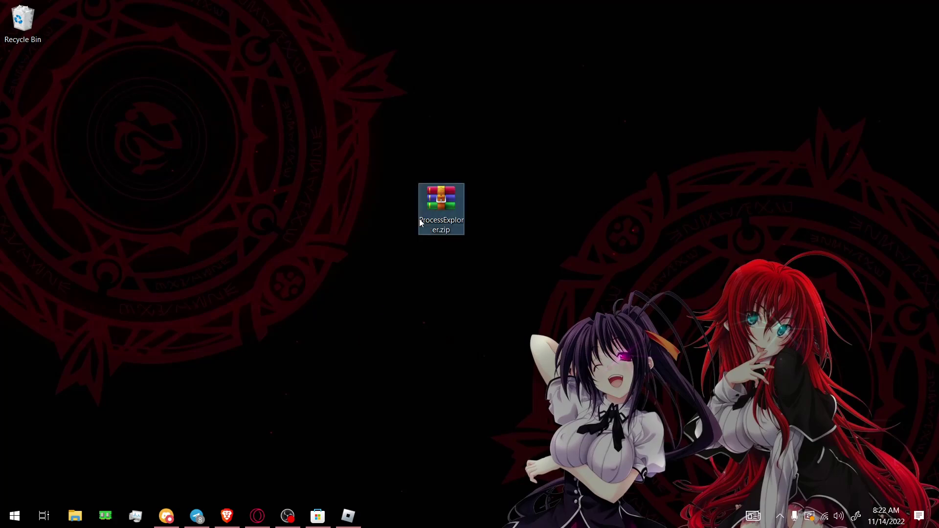
left_click(640, 260)
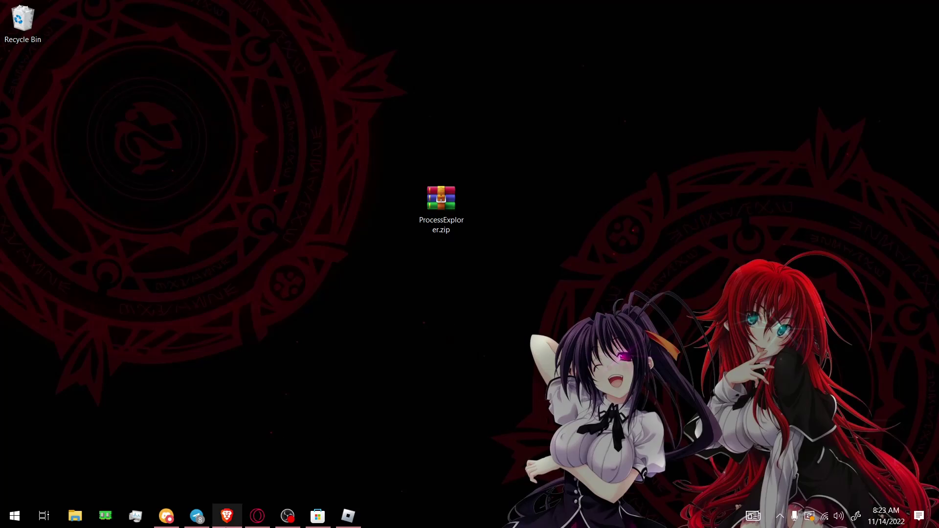
Switch to Brave, look through the WeAreDevs Multiple Games page with its instructions, and minimize the browser
left_click(227, 515)
left_click(767, 7)
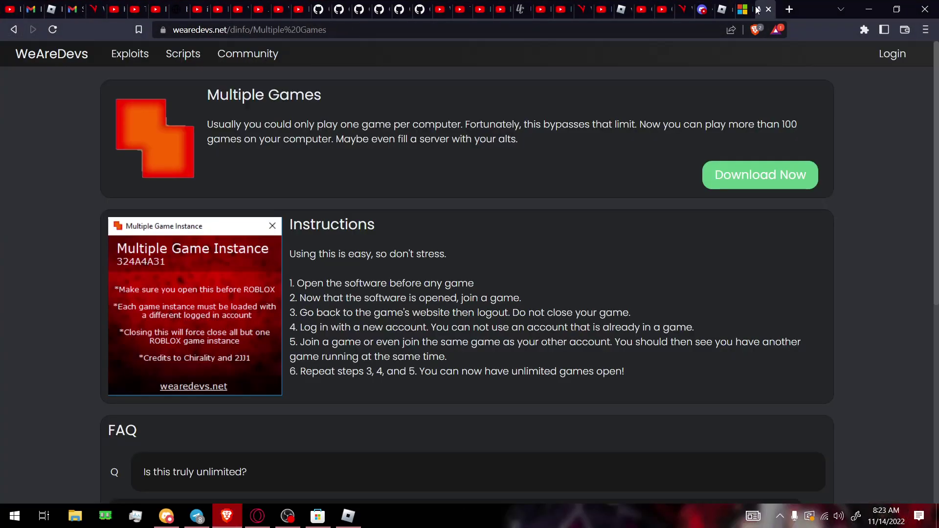
scroll(445, 193, "down", 5)
scroll(444, 197, "up", 5)
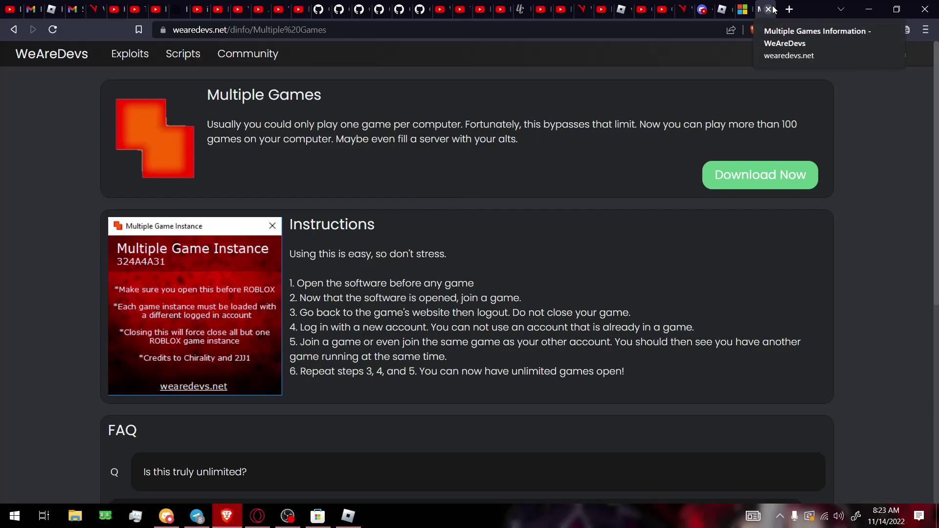
left_click(862, 6)
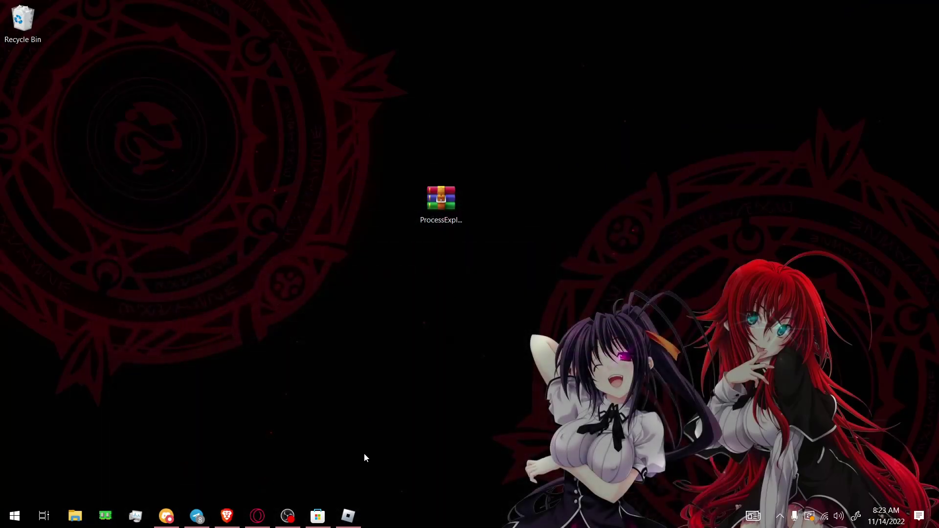
key("super")
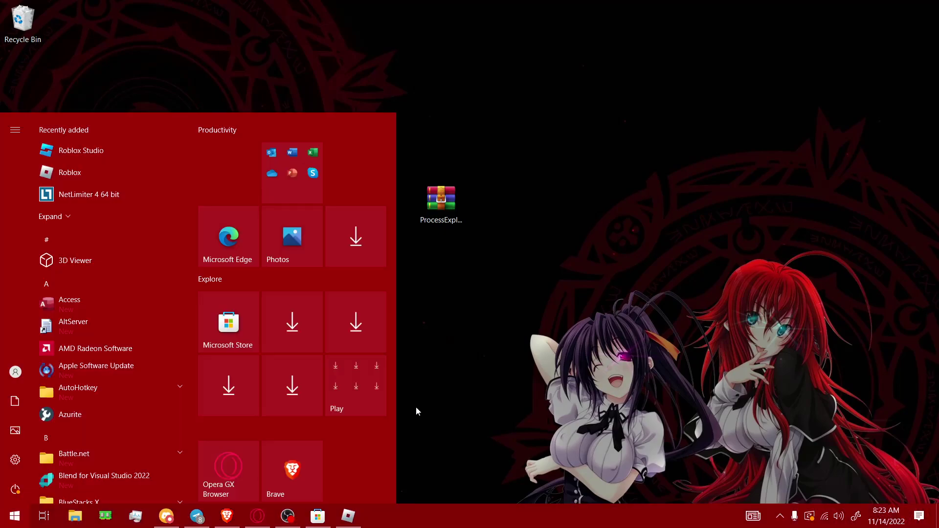
type("micr")
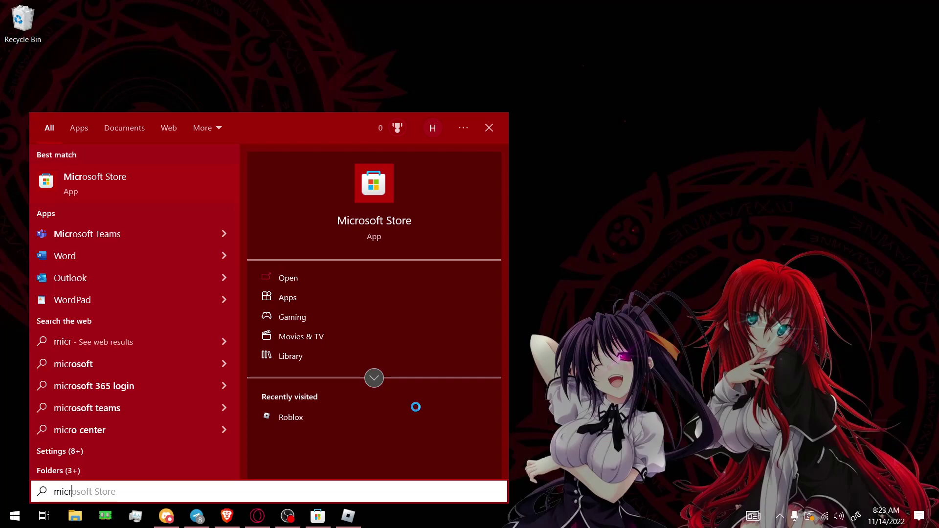
key("BackSpace")
key("BackSpace")
key("BackSpace")
key("BackSpace")
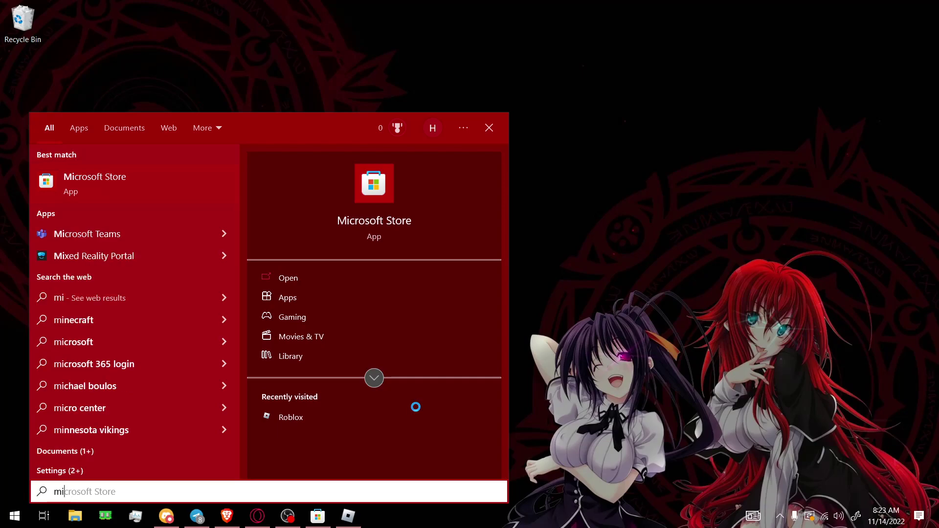
Switch to Microsoft Store, filter the library to Games, and bring up the installed Roblox app
left_click(307, 521)
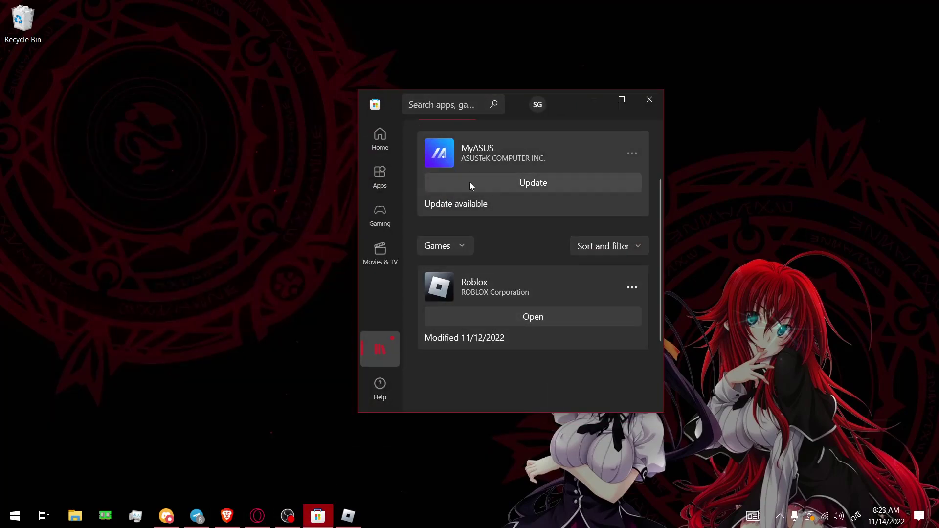
left_click(377, 347)
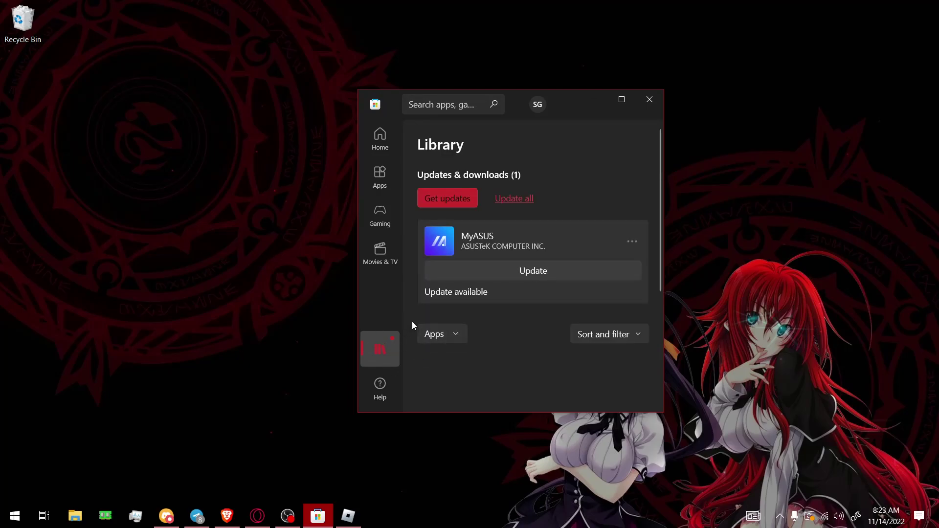
left_click(450, 342)
left_click(450, 356)
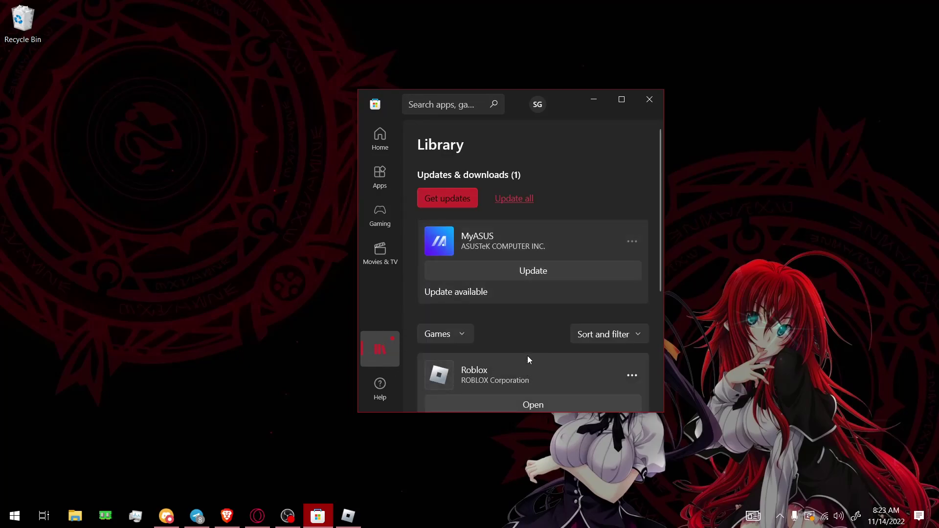
scroll(527, 356, "down", 2)
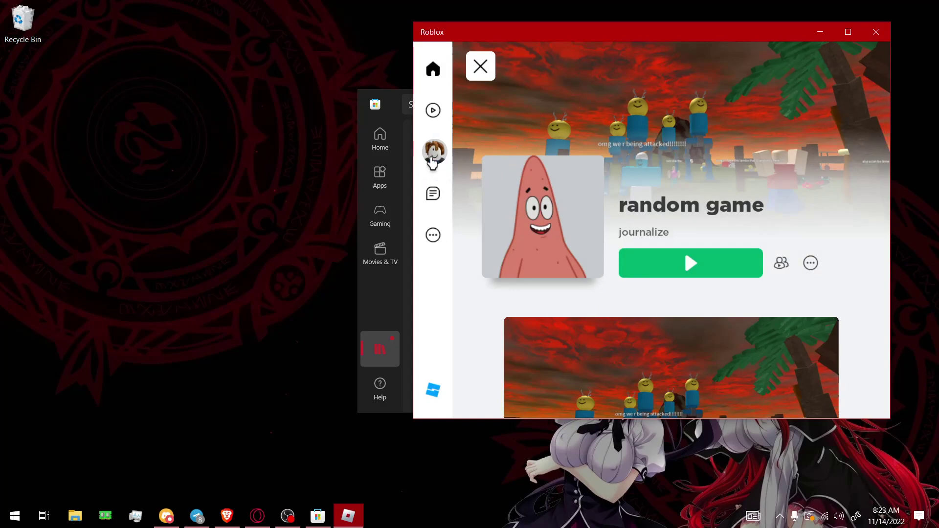
Launch "random game" from the Continue list on the Roblox app's home page
left_click(432, 156)
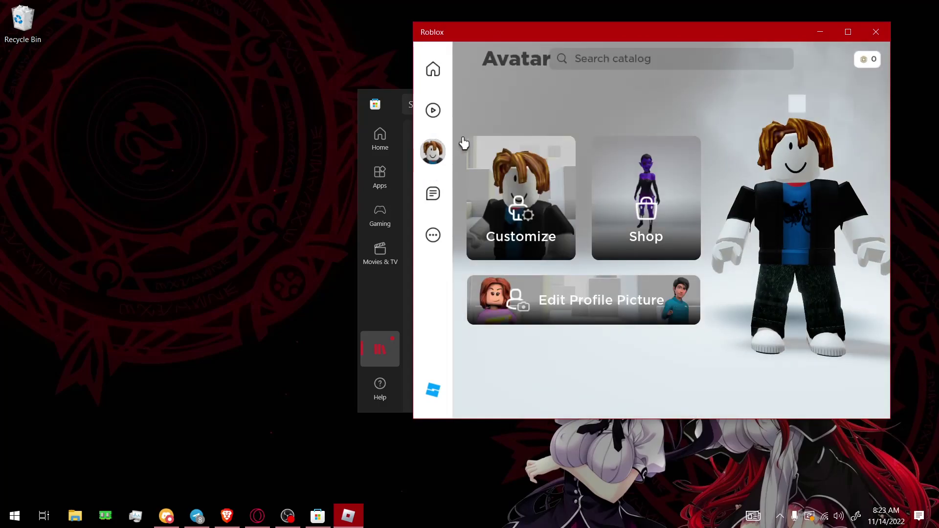
left_click(434, 78)
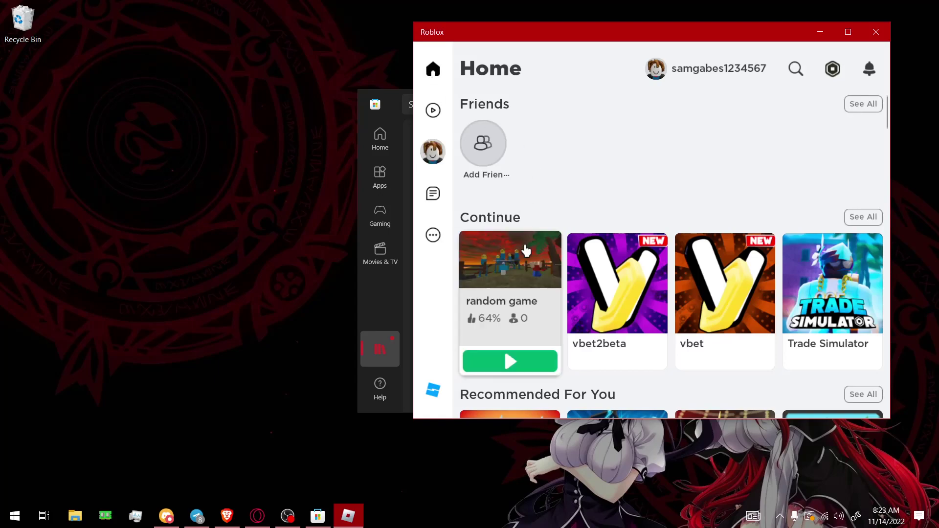
left_click(523, 247)
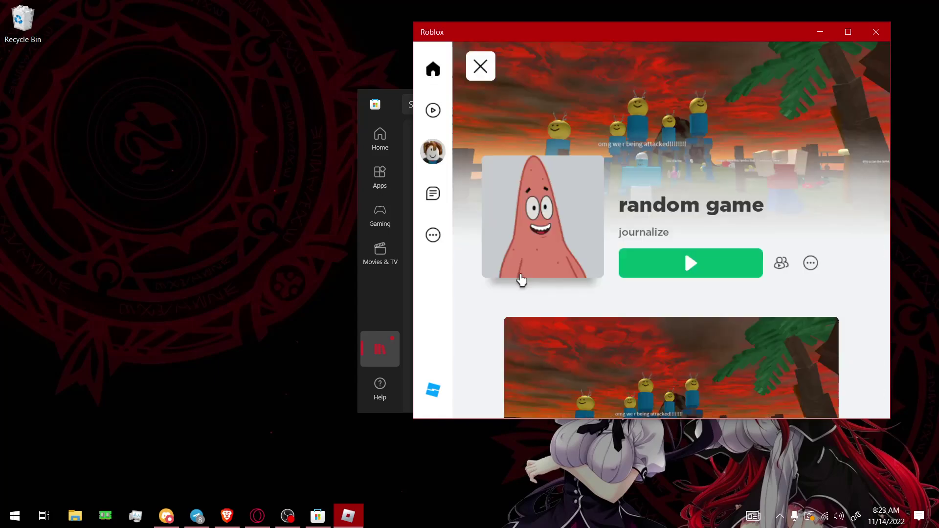
left_click(670, 270)
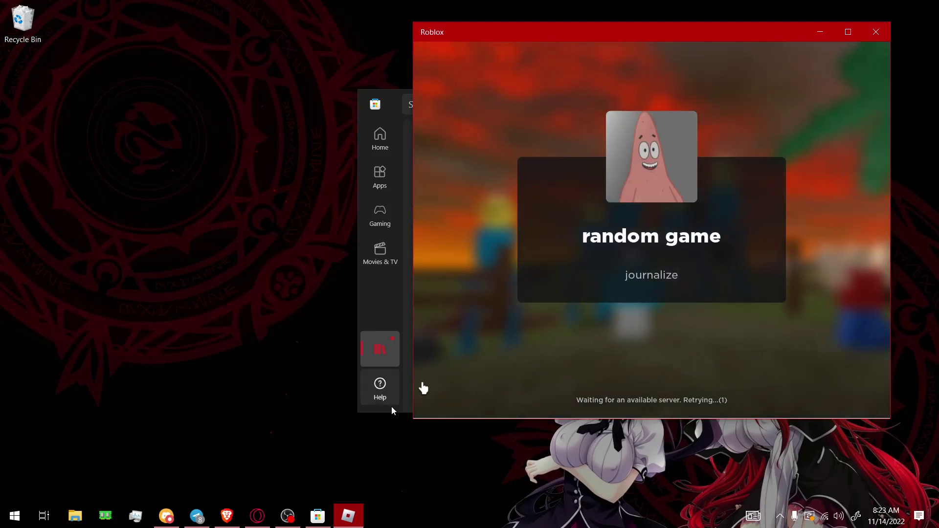
Switch to Opera GX, check the profile of the signed-in Roblox account, and minimize the browser
left_click(258, 515)
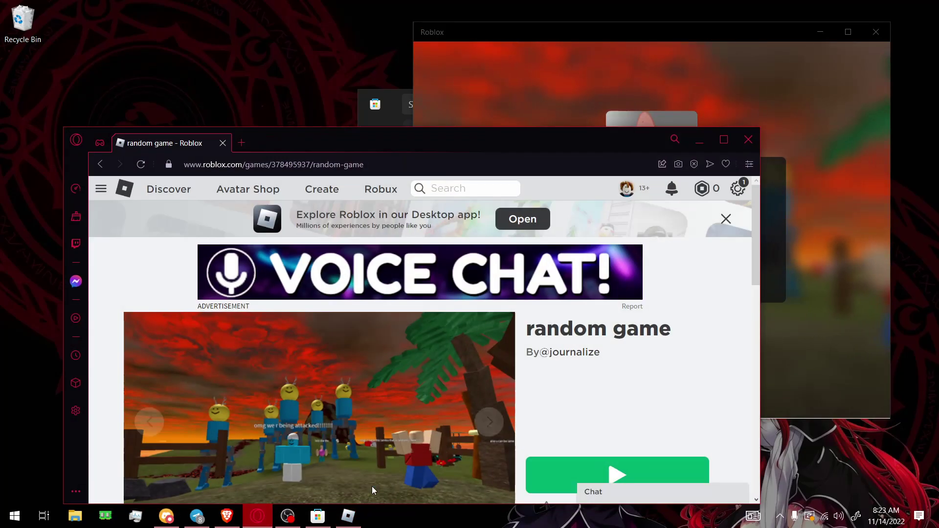
left_click(628, 190)
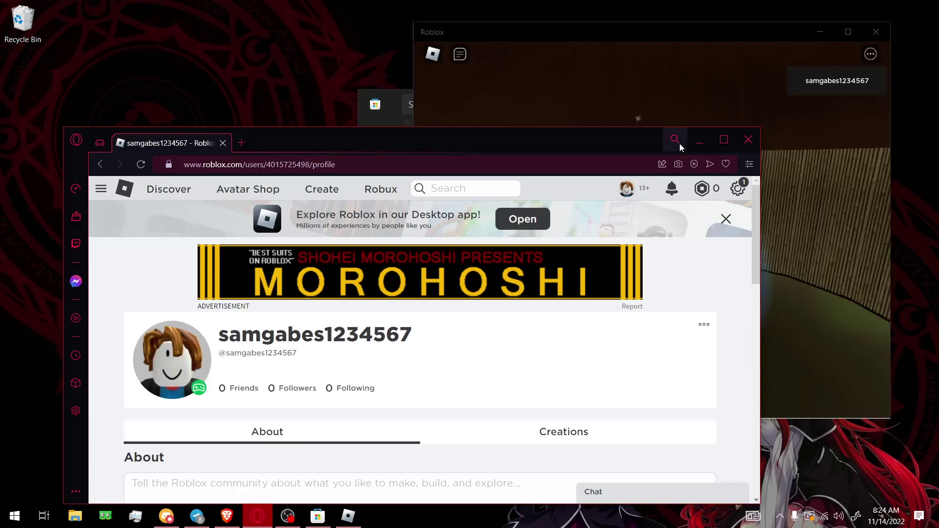
left_click(691, 140)
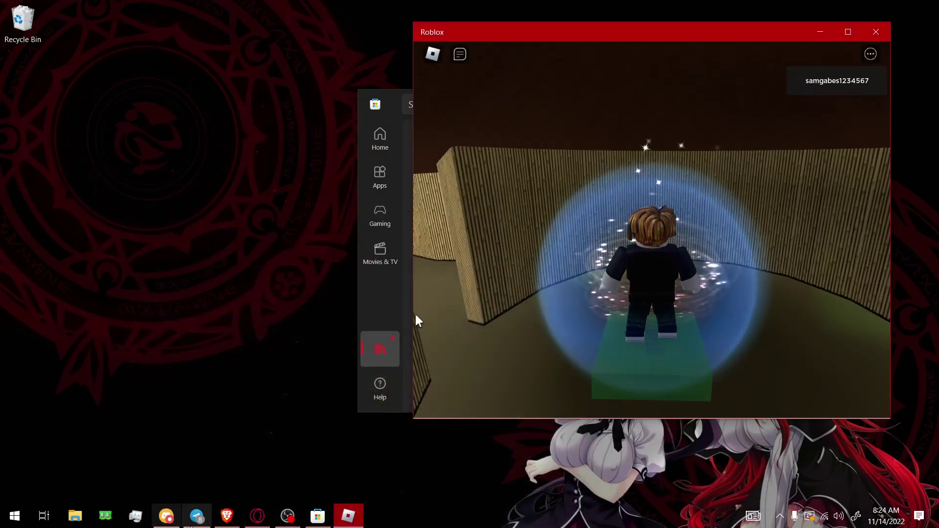
Switch to Brave, launch "random game" from the Roblox website with the second account, and minimize the browser
key("alt+Tab")
left_click(720, 9)
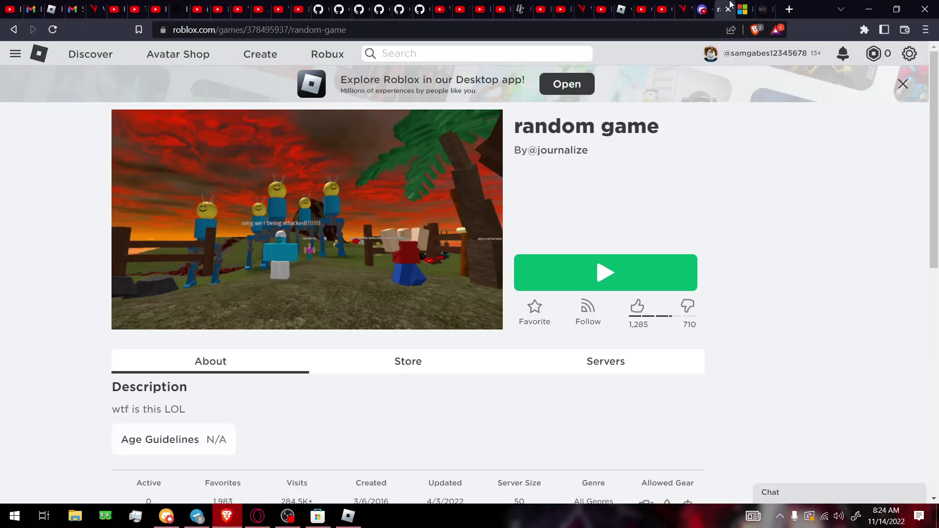
left_click(609, 283)
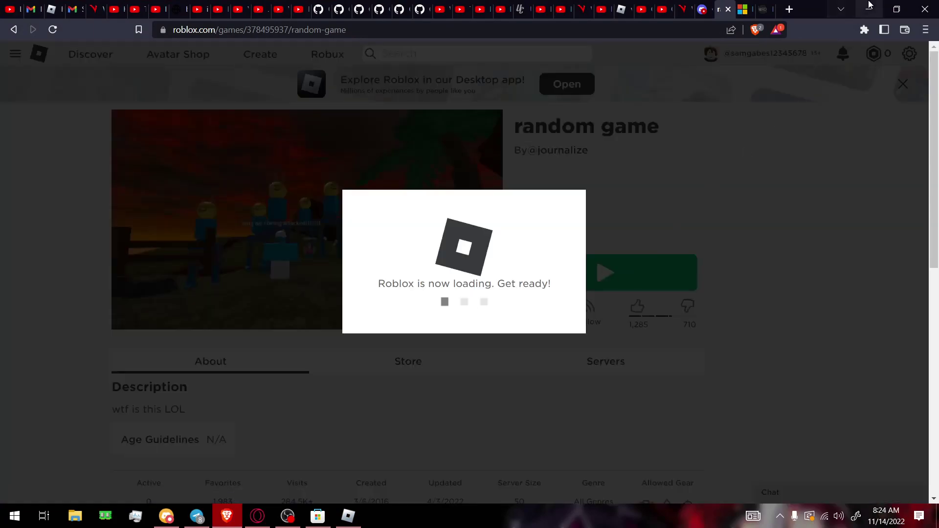
left_click(868, 6)
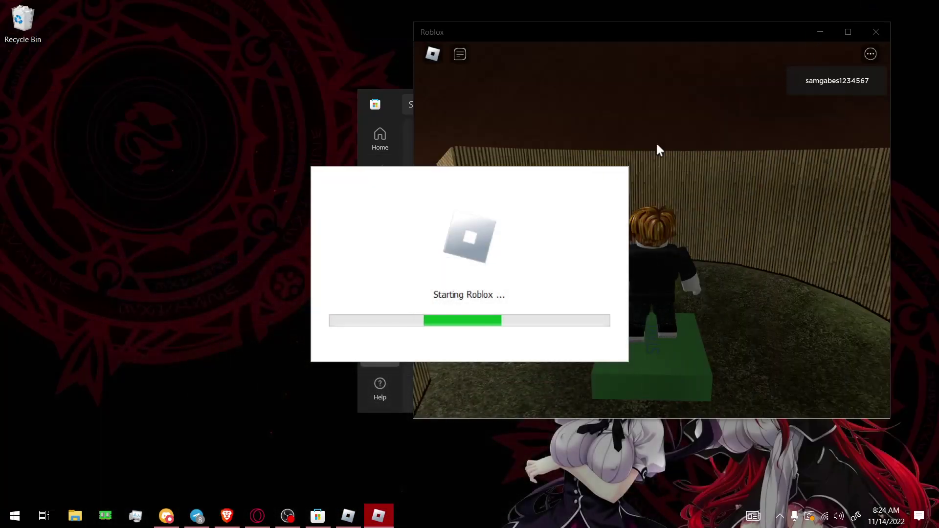
Arrange the two Roblox game windows side by side on the desktop
left_click_drag(591, 32, 628, 32)
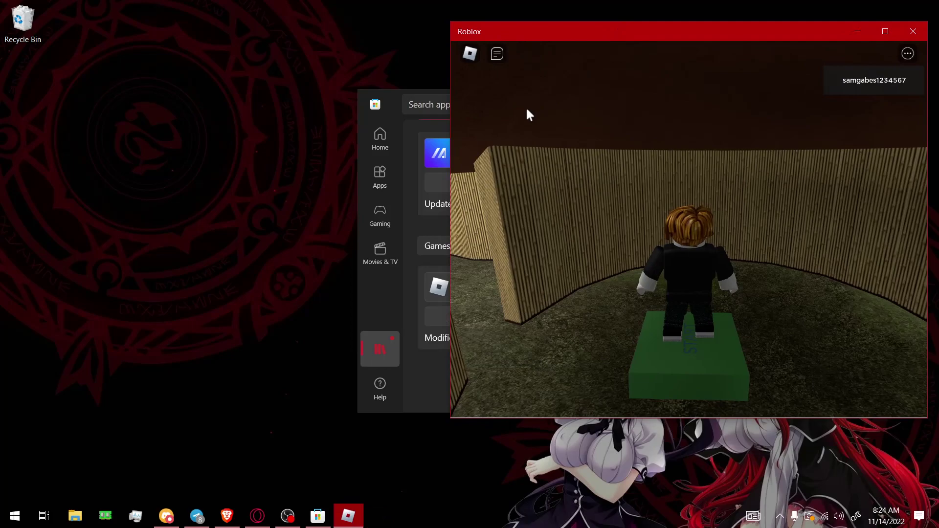
left_click_drag(442, 16, 260, 19)
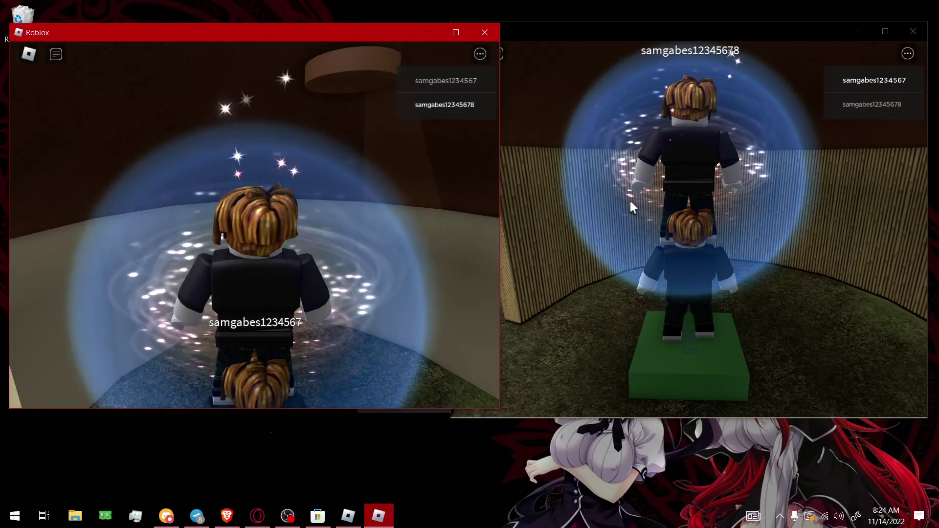
left_click(626, 200)
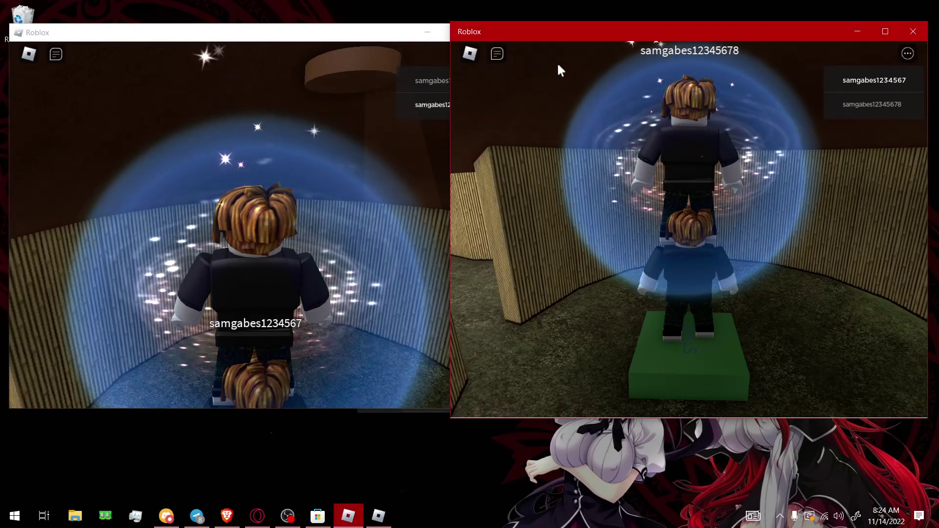
left_click_drag(556, 39, 572, 39)
left_click_drag(377, 31, 340, 29)
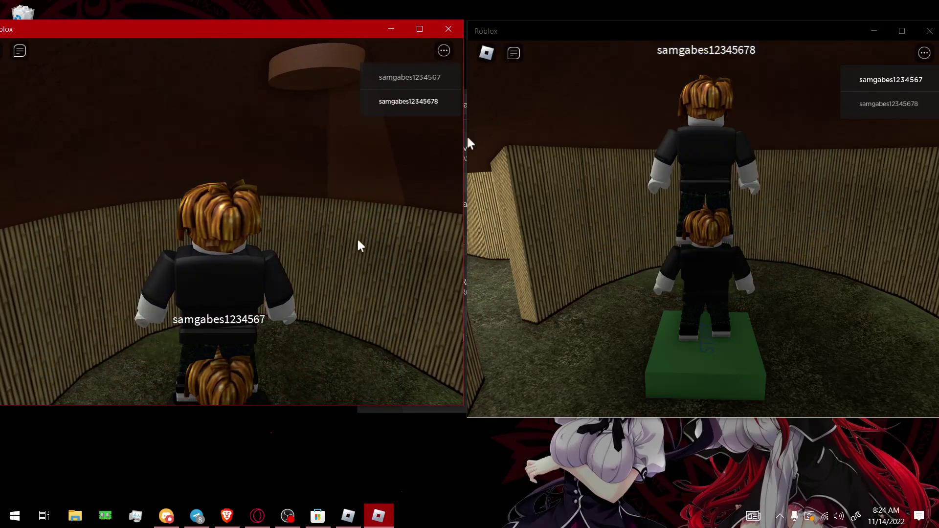
Show the Roblox entry in the Microsoft Store library again and return to the Roblox app's game window
left_click(318, 518)
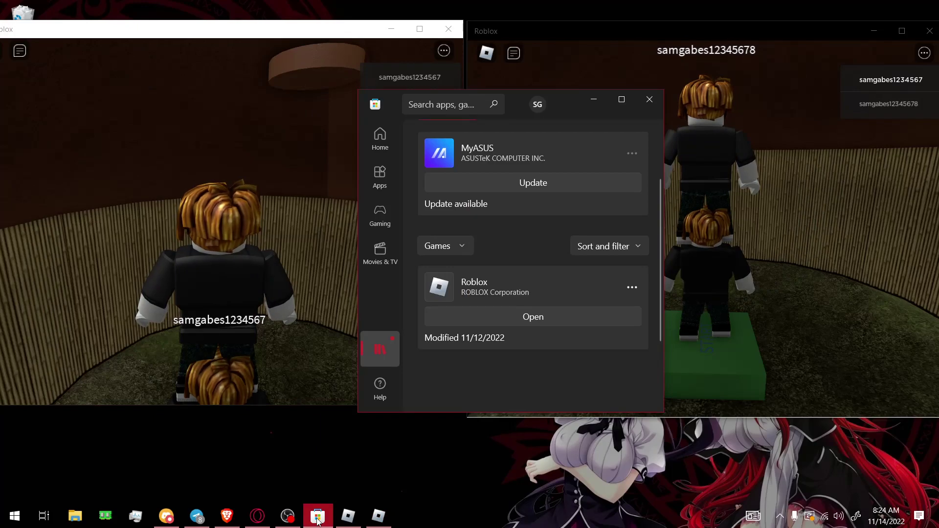
left_click(317, 519)
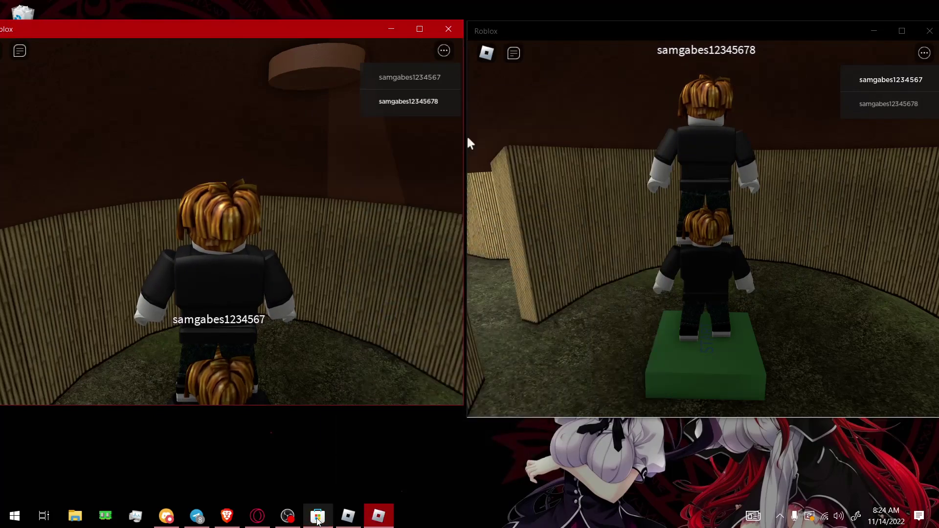
left_click(317, 520)
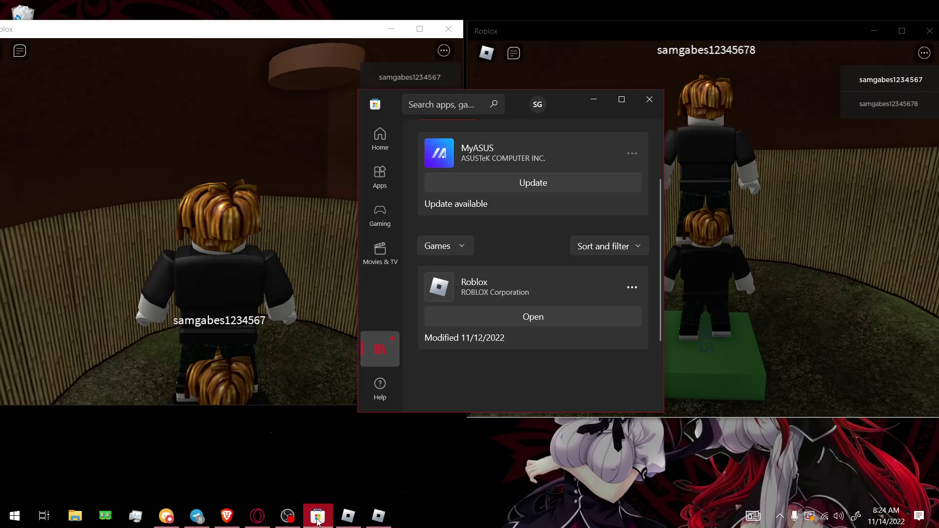
left_click(317, 520)
left_click(317, 520)
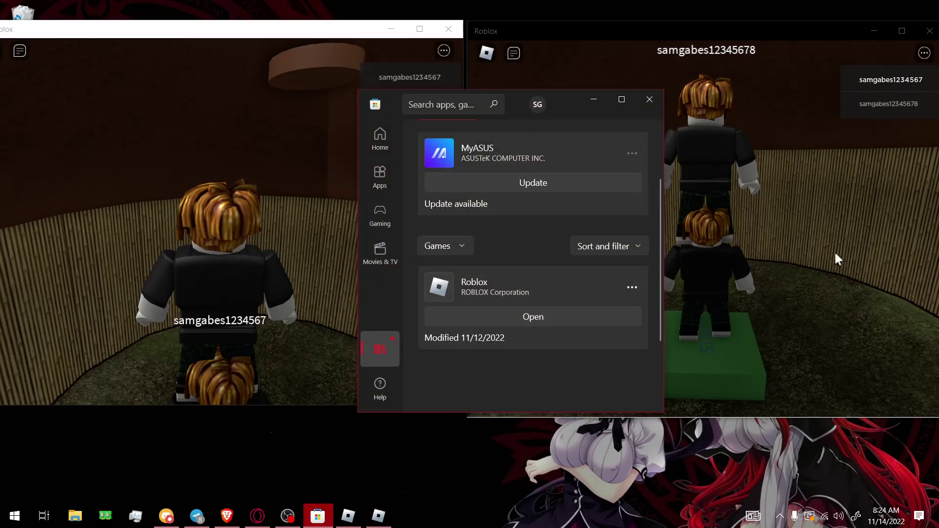
left_click(348, 516)
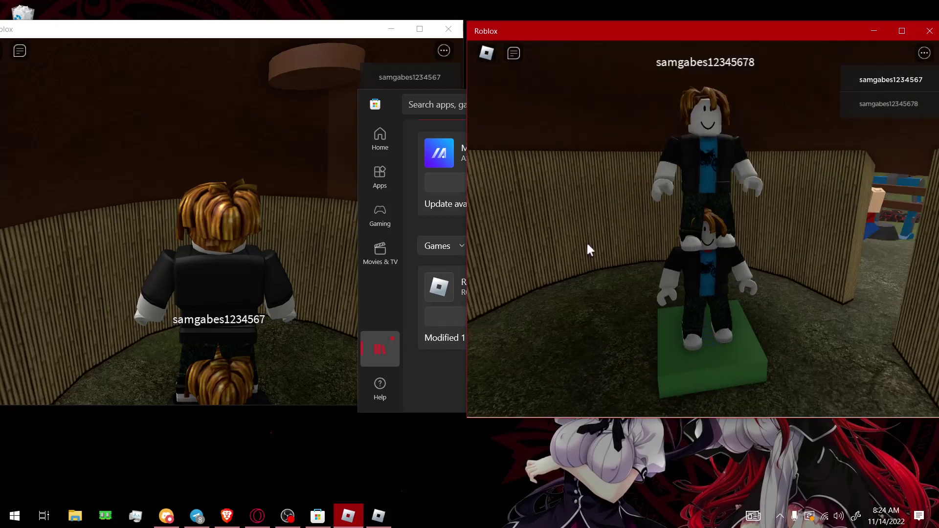
Walk the second account's character out of the fenced spawn area in the browser-launched Roblox window
left_click(272, 218)
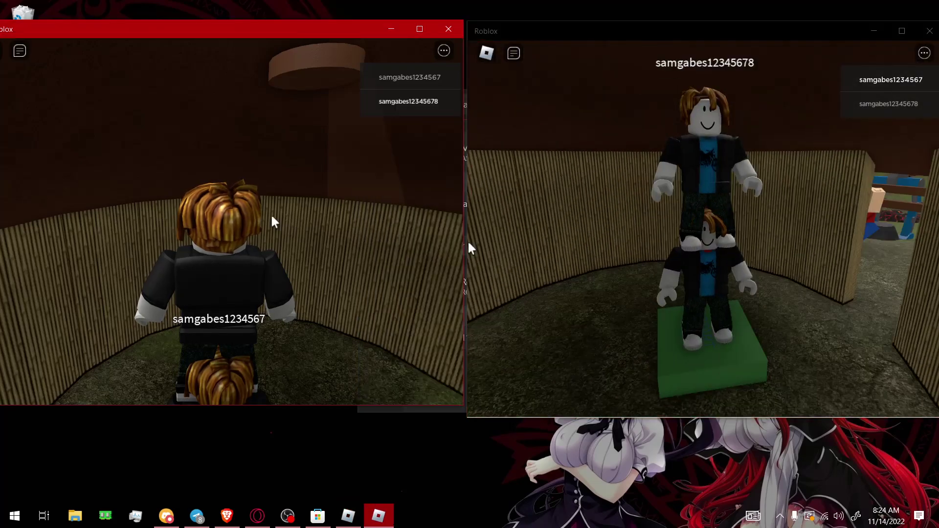
key("w")
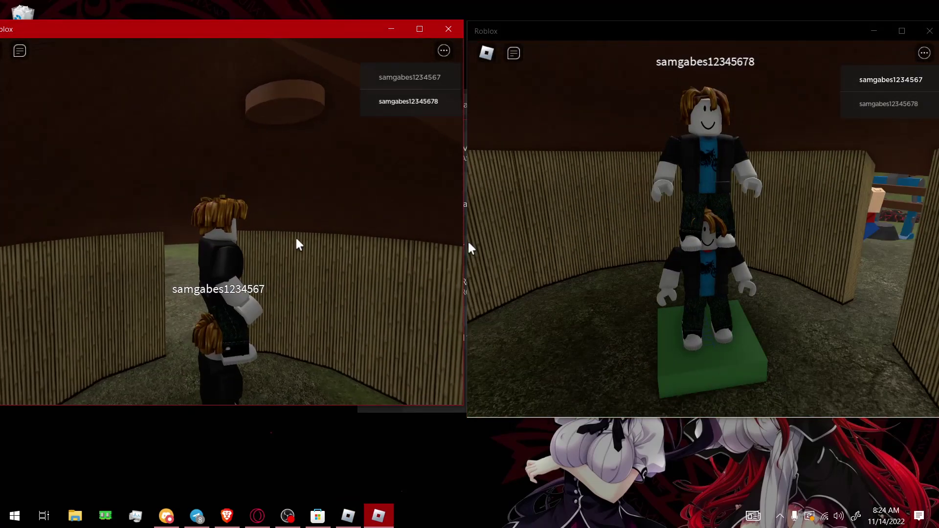
key("w")
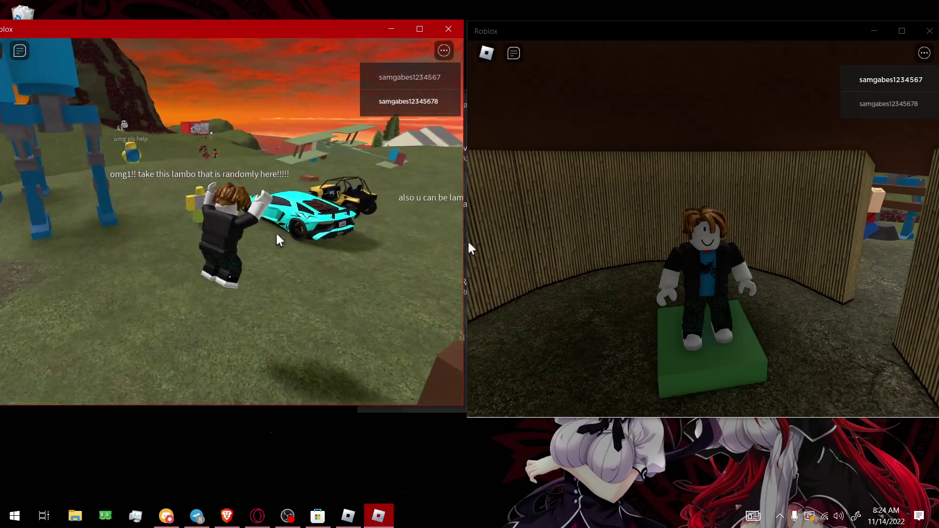
Walk the first account's character out of the fenced spawn area in the Microsoft Store Roblox app's game window
left_click(564, 252)
key("w")
key("w")
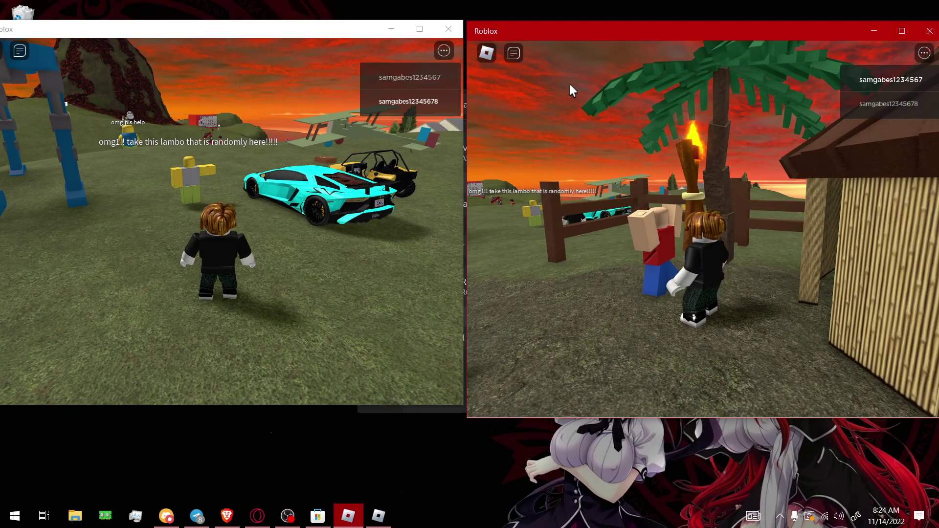
Close both Roblox game windows and the Microsoft Store
left_click(362, 28)
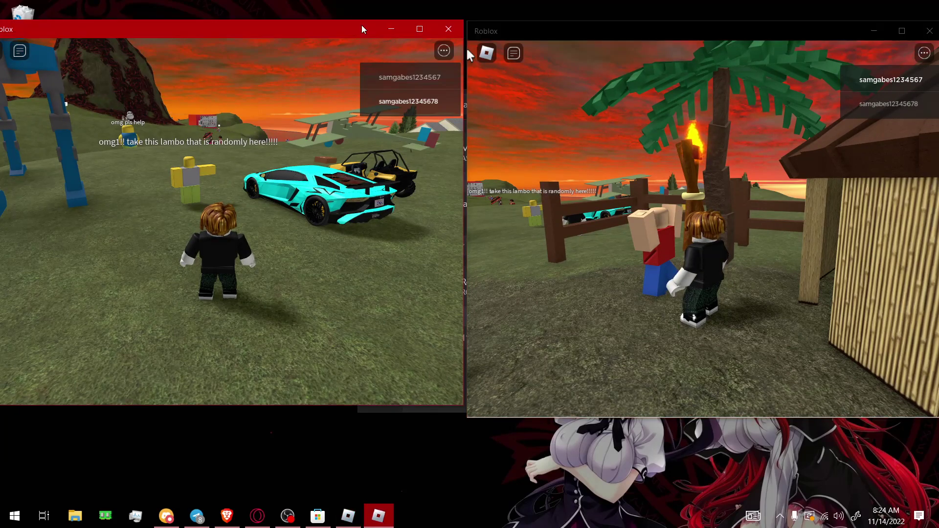
left_click_drag(475, 41, 487, 32)
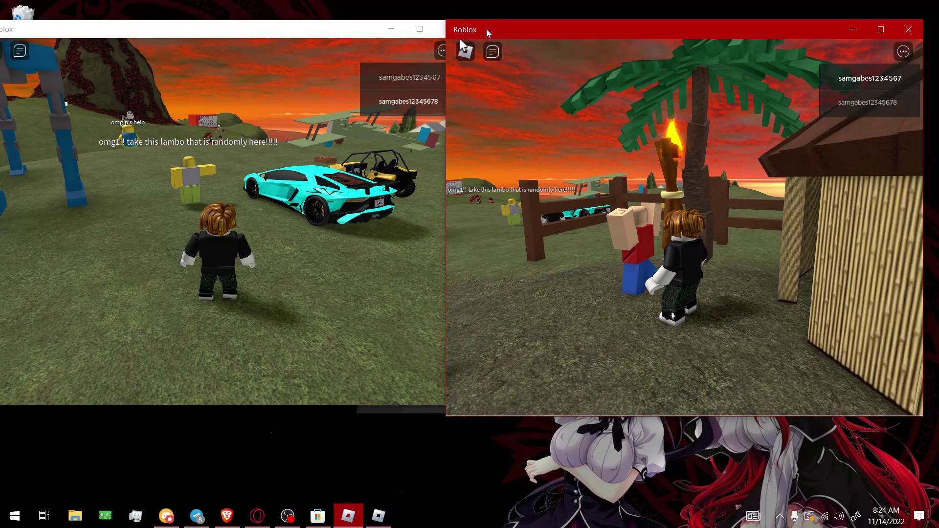
left_click(909, 30)
left_click(454, 29)
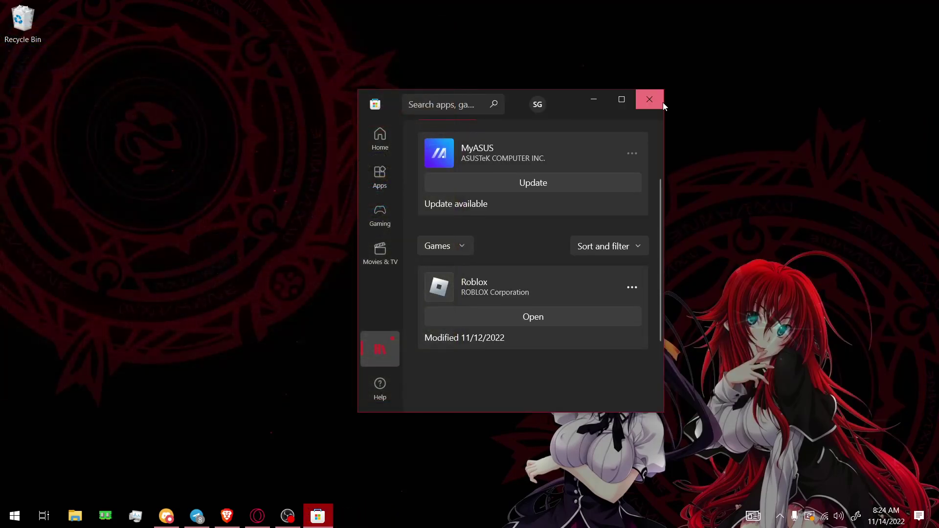
left_click(649, 99)
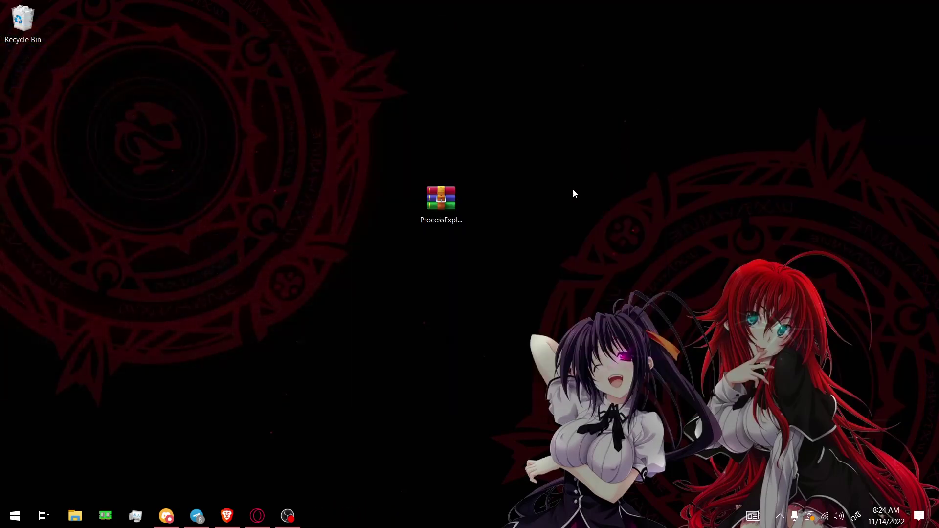
Dismiss the desktop's context options and shift the ProcessExplorer.zip archive slightly to the right on the desktop
right_click(445, 215)
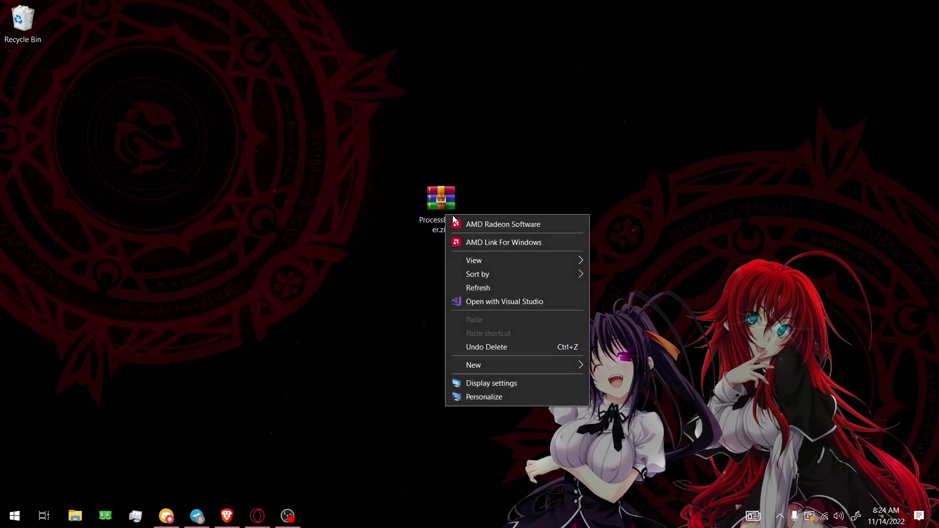
mouse_move(480, 260)
left_click(430, 202)
left_click_drag(430, 201, 477, 202)
Switch to Brave to show the Process Explorer v17.02 download page, and minimize the browser
left_click(226, 515)
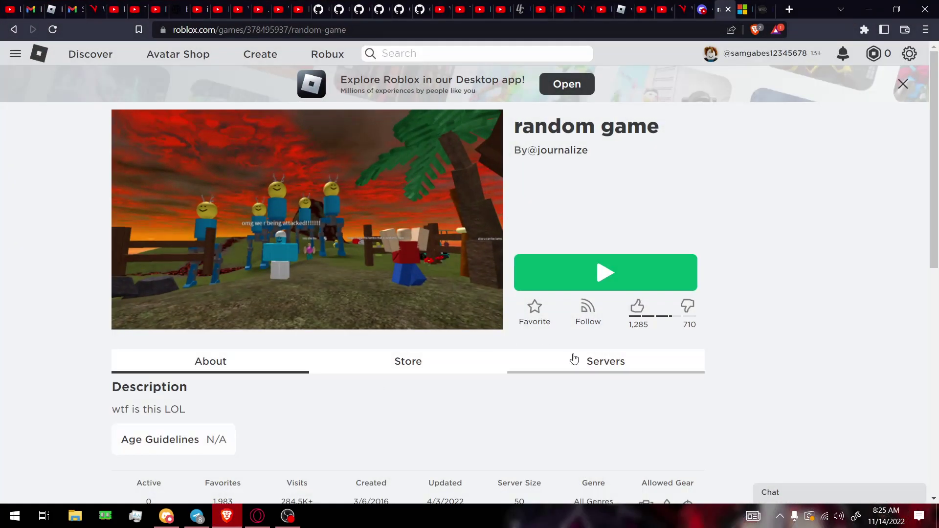
left_click(736, 9)
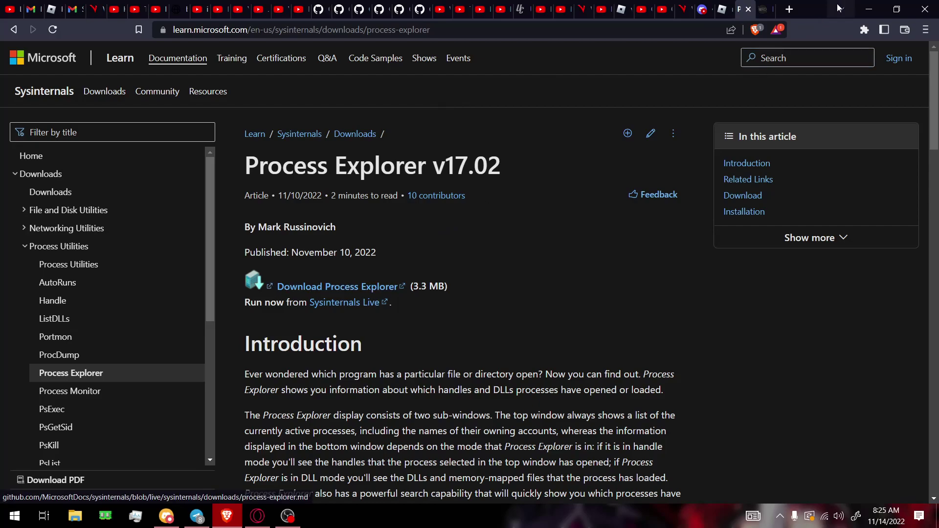
left_click(868, 9)
Extract ProcessExplorer.zip onto the desktop and line up the three procexp executables beside the archive
right_click(471, 196)
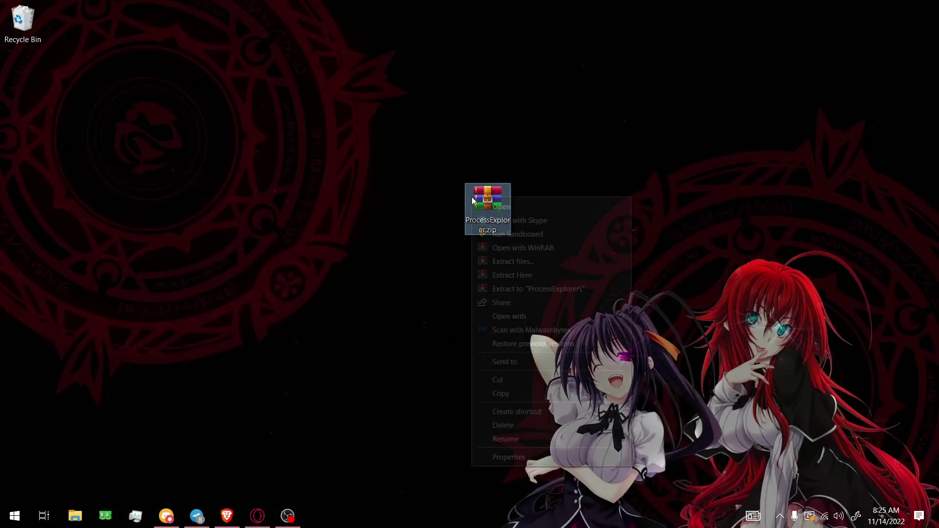
left_click(501, 277)
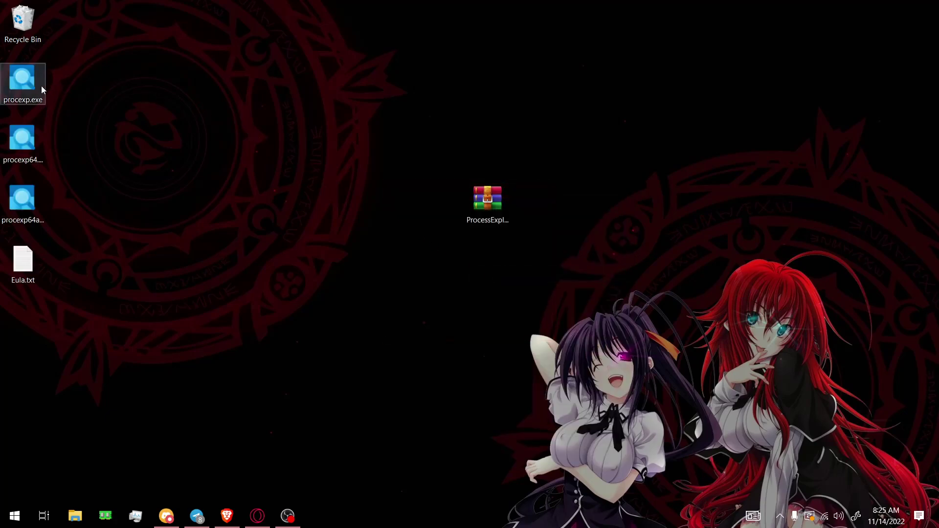
left_click_drag(42, 86, 364, 193)
left_click_drag(33, 157, 396, 203)
left_click_drag(25, 201, 297, 198)
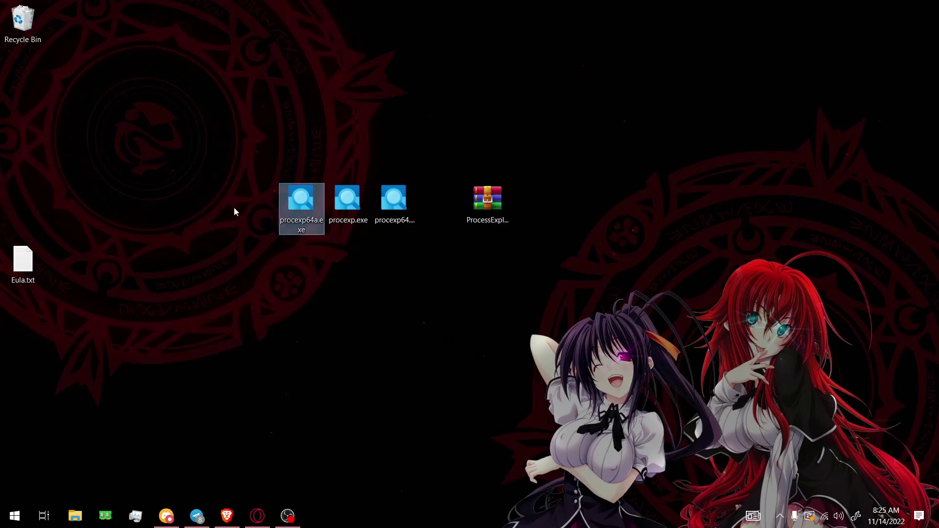
Launch procexp.exe and check that the Show Lower Pane option is enabled
double_click(351, 197)
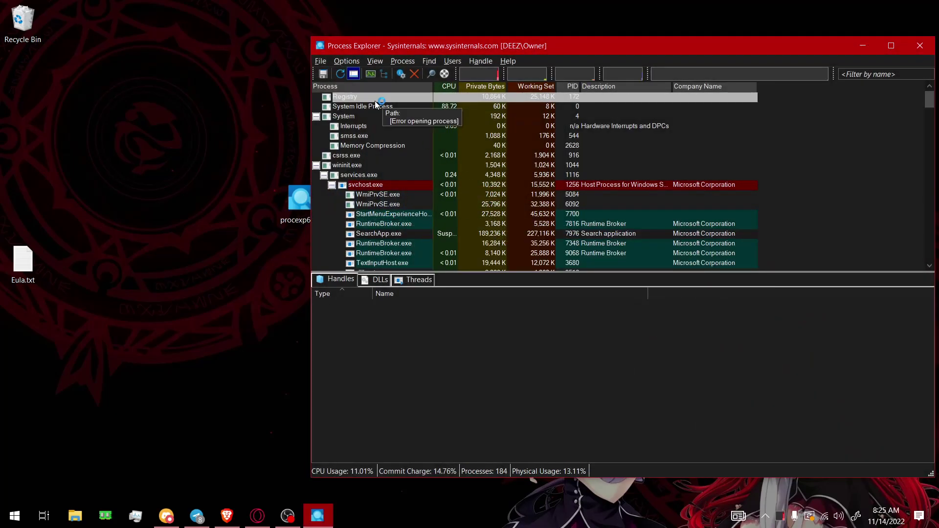
left_click(374, 61)
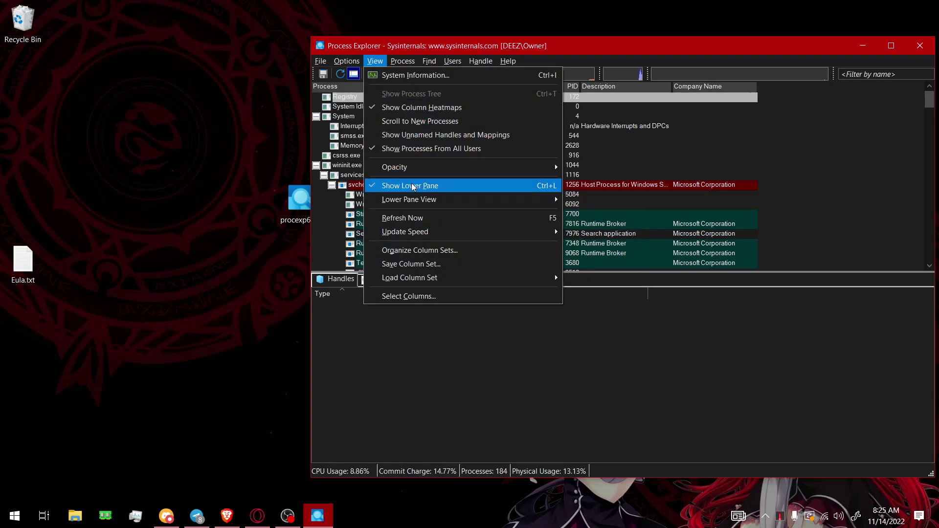
left_click(650, 331)
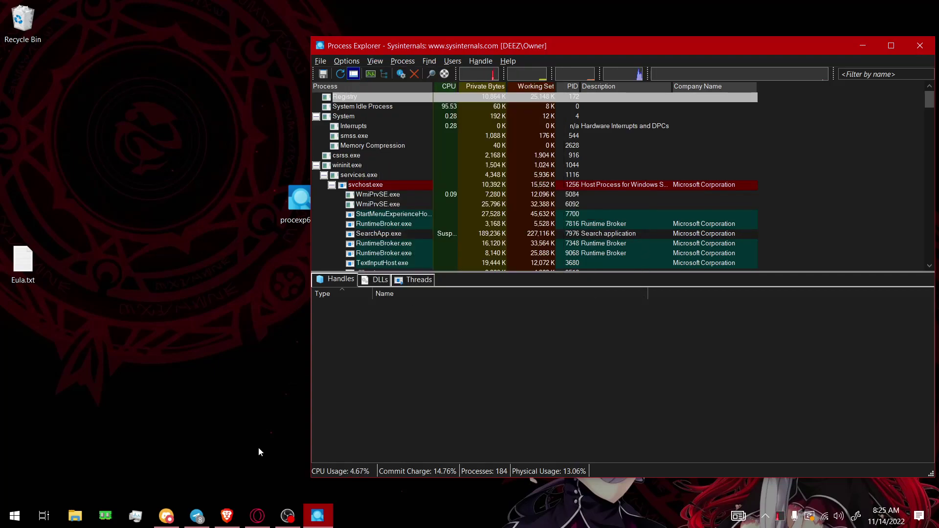
Switch to Brave, launch "random game" with the second account, and bring the game window alone onto the middle of the desktop
left_click(227, 515)
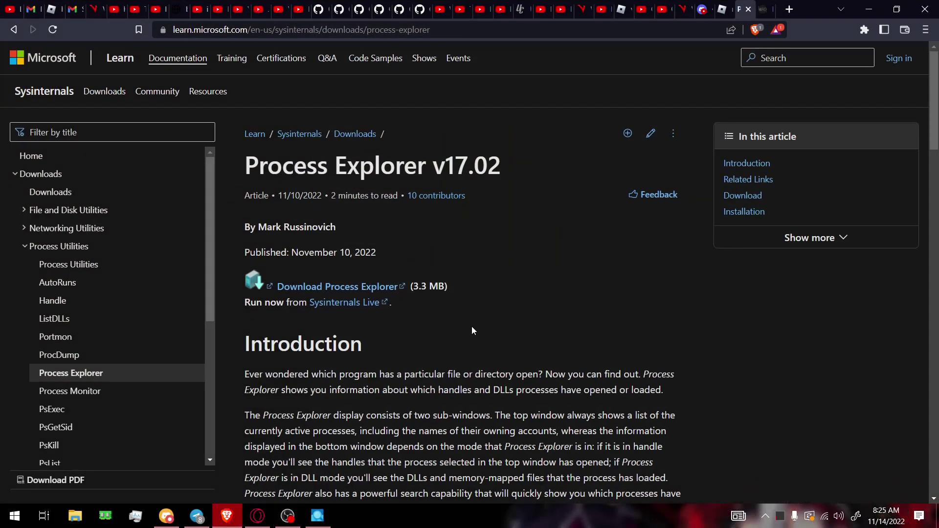
left_click(719, 9)
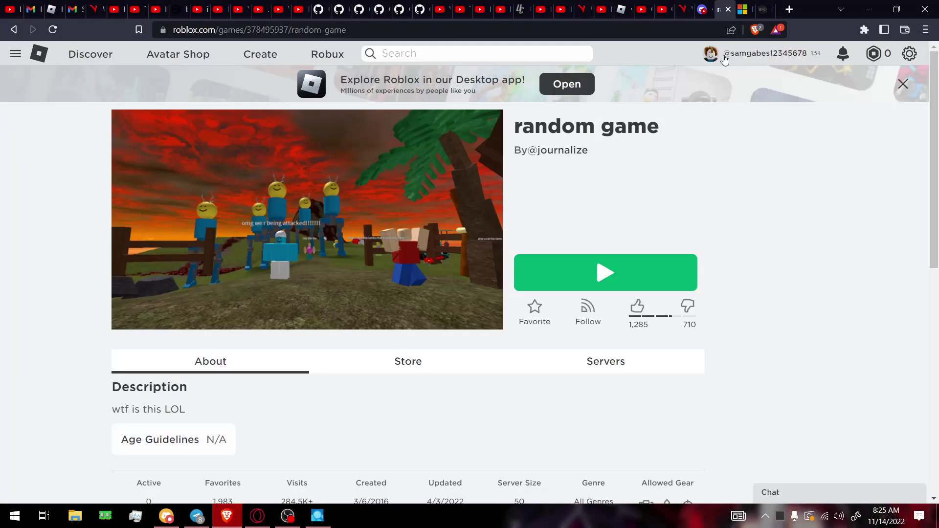
left_click(628, 273)
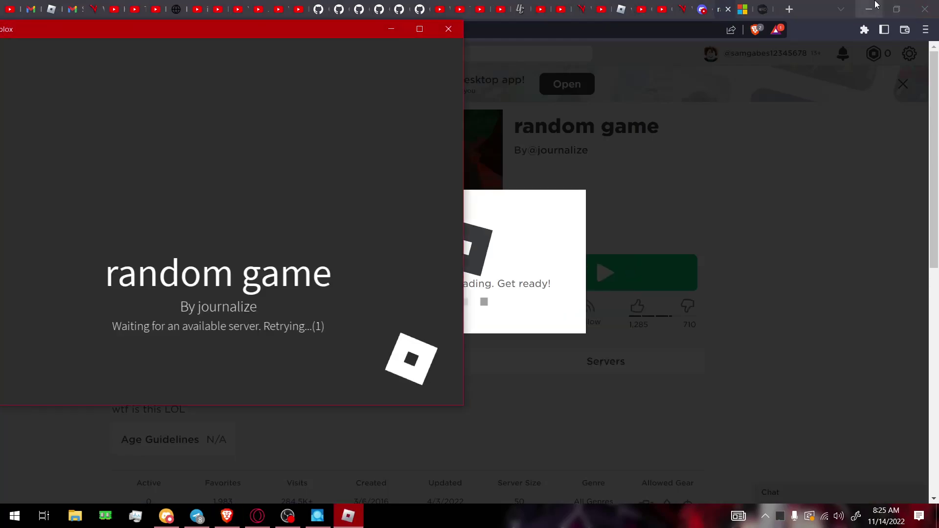
left_click(868, 9)
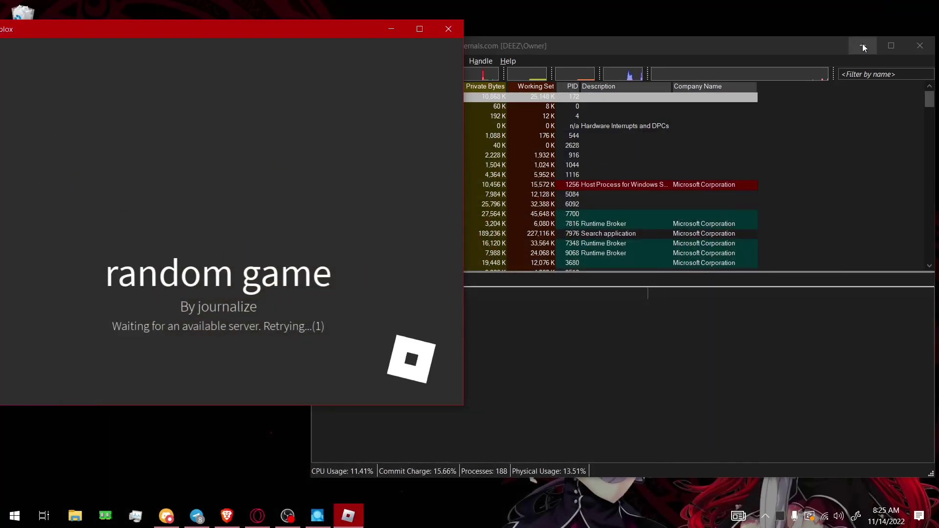
left_click(862, 46)
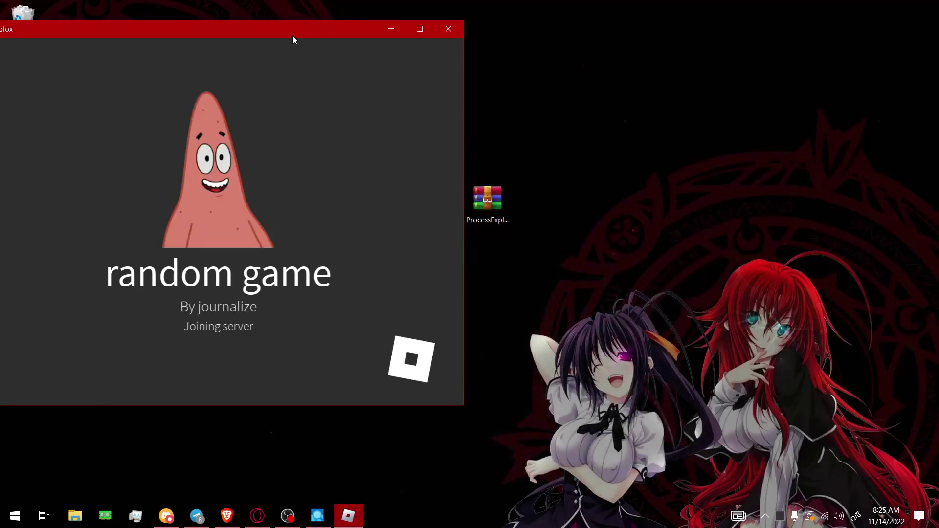
left_click_drag(293, 38, 639, 46)
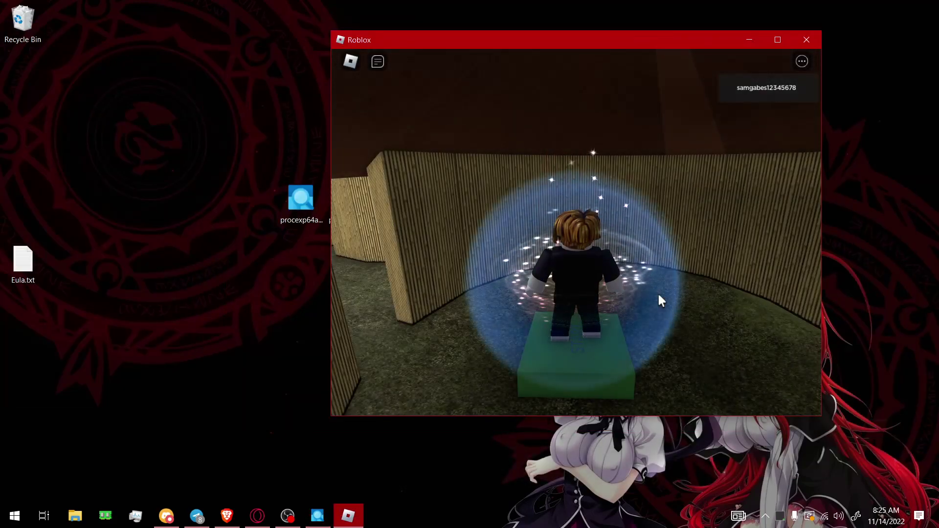
Switch to Process Explorer and try to close the ROBLOX_singletonEvent handle of RobloxPlayerBeta.exe
left_click(318, 515)
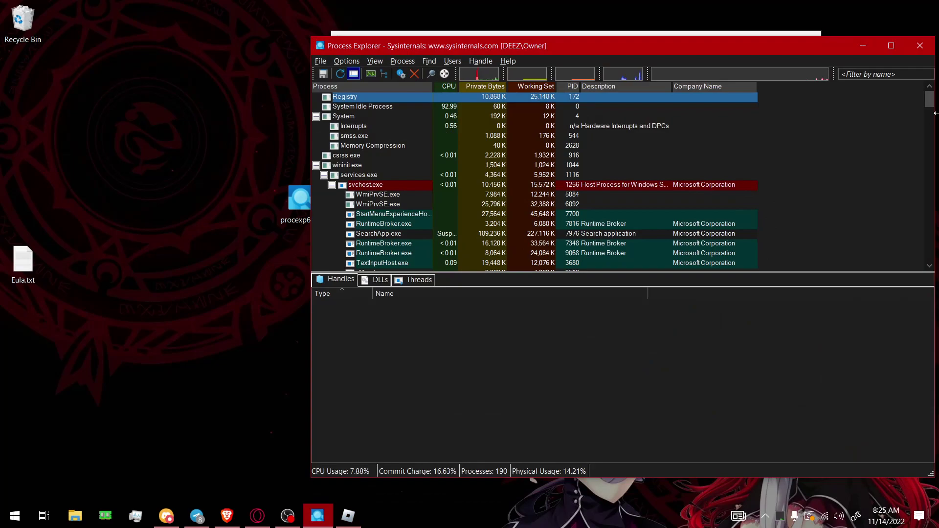
left_click_drag(929, 100, 929, 257)
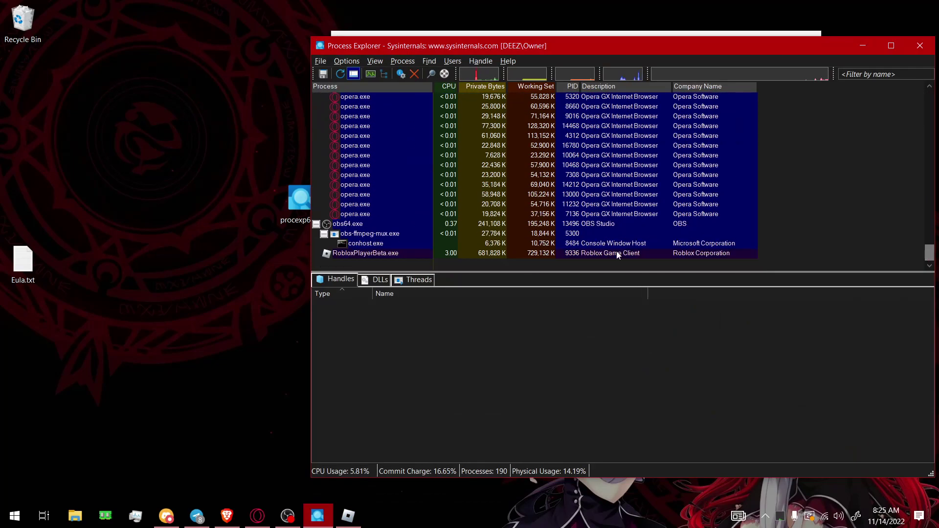
left_click(350, 254)
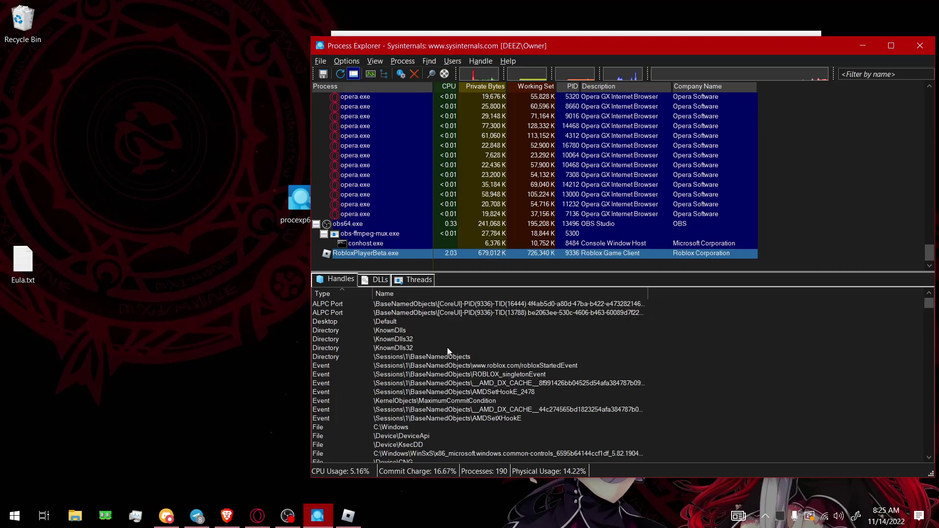
scroll(435, 369, "down", 1)
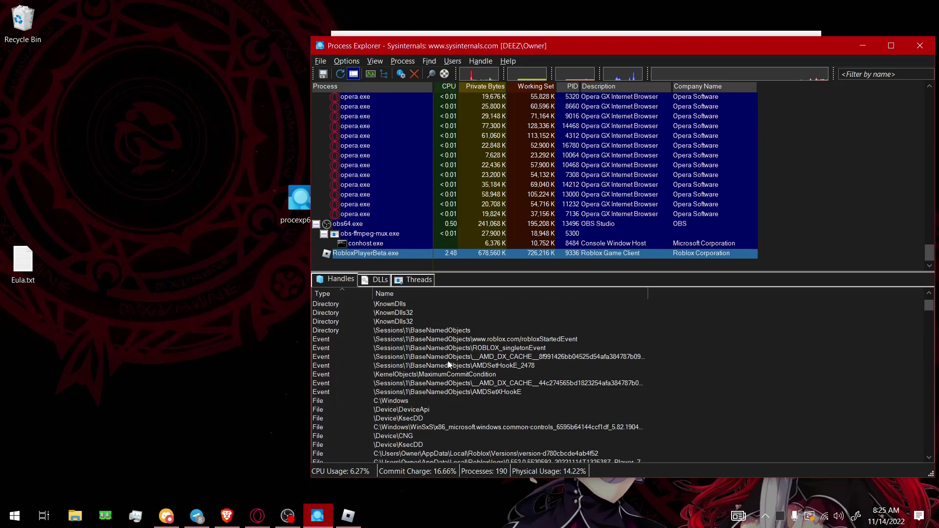
left_click(492, 349)
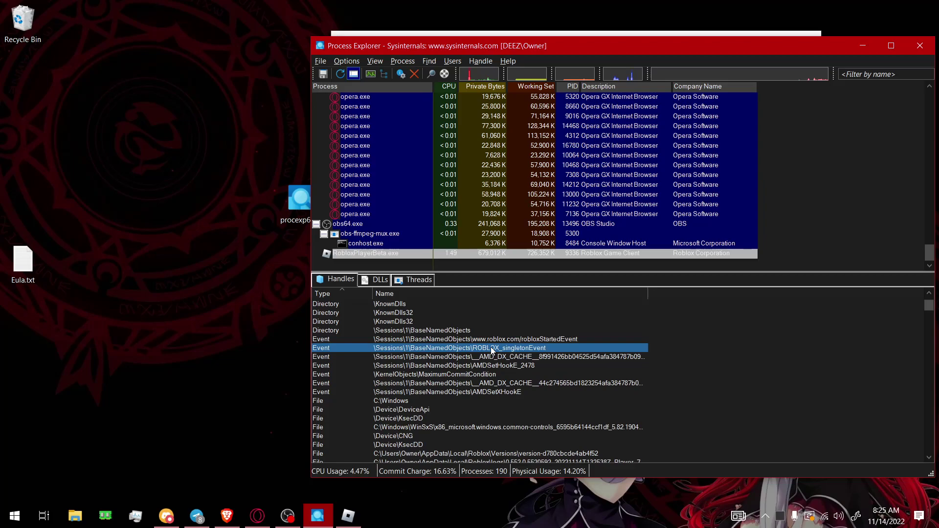
right_click(438, 348)
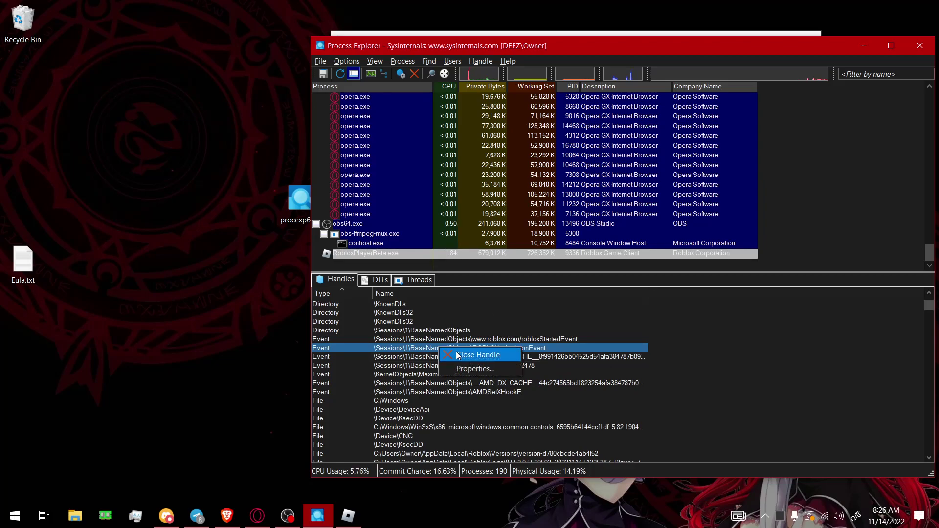
left_click(456, 351)
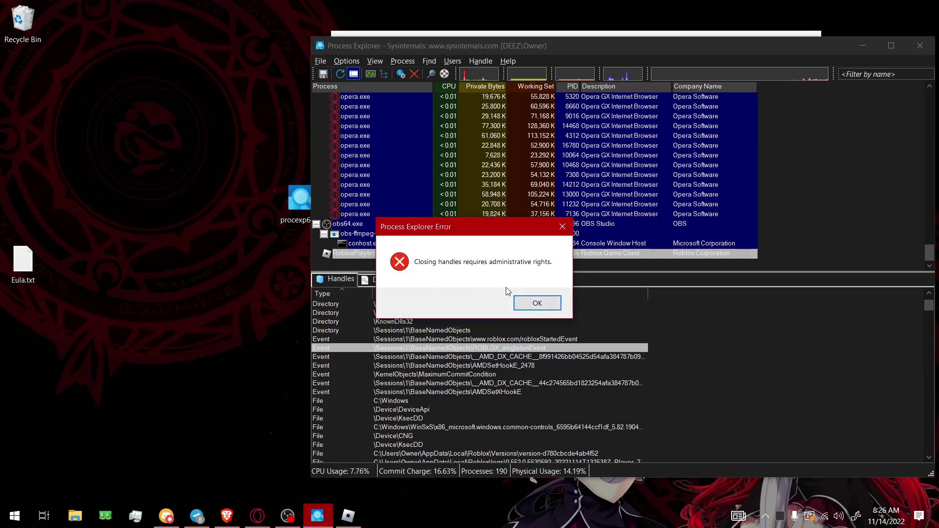
left_click(523, 304)
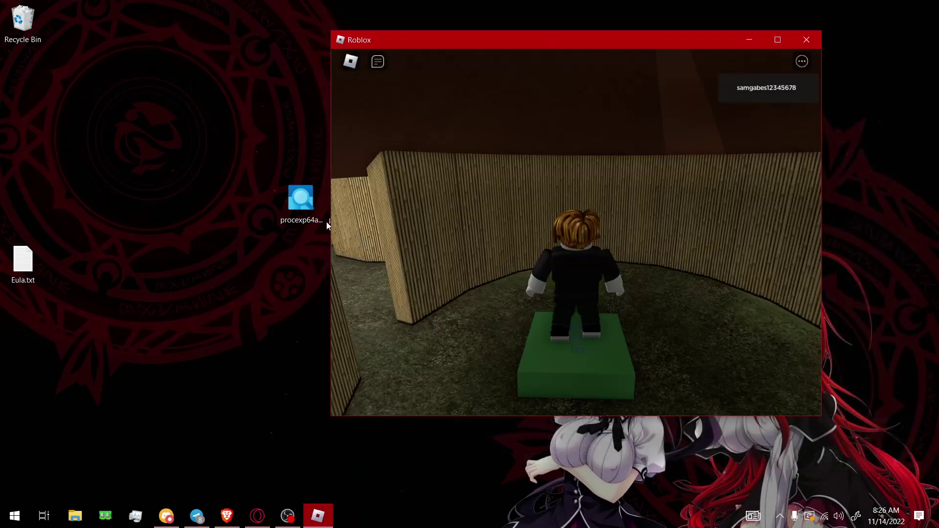
Move the Roblox window aside to uncover the desktop files and run procexp.exe as administrator
left_click_drag(584, 39, 715, 41)
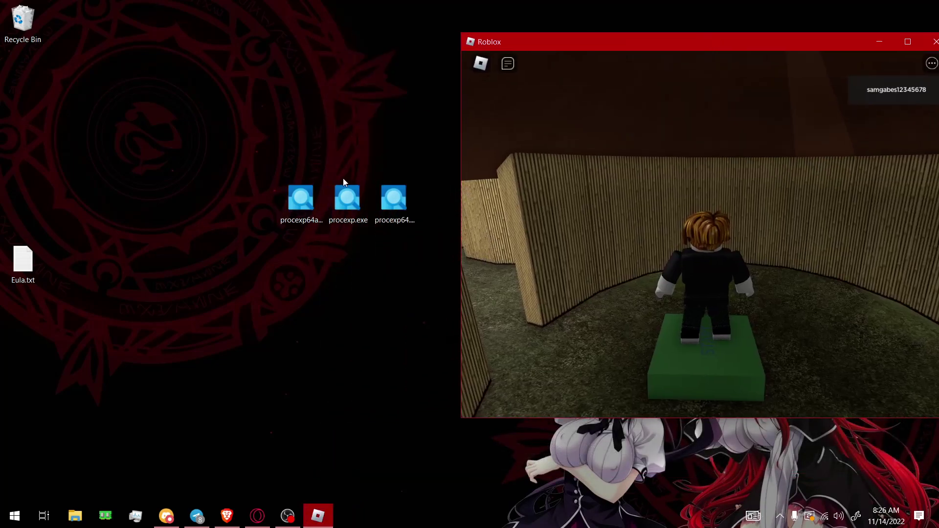
right_click(341, 195)
left_click(365, 216)
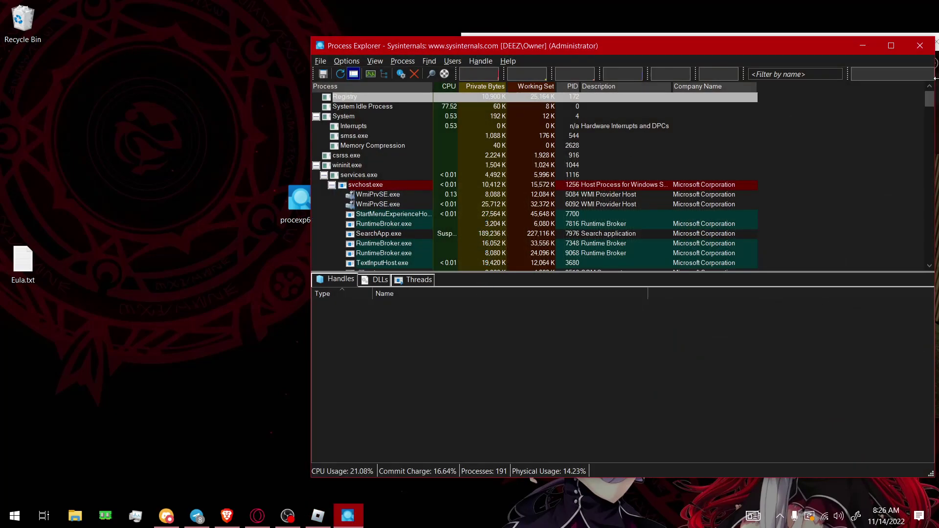
Close the ROBLOX_singletonEvent handle of RobloxPlayerBeta.exe and confirm the closure
key("End")
key("shift+F10")
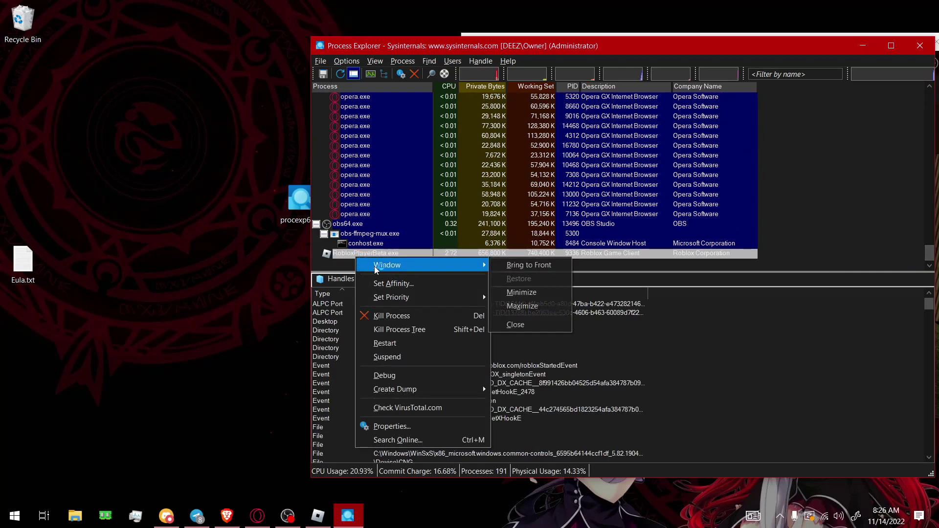
key("Escape")
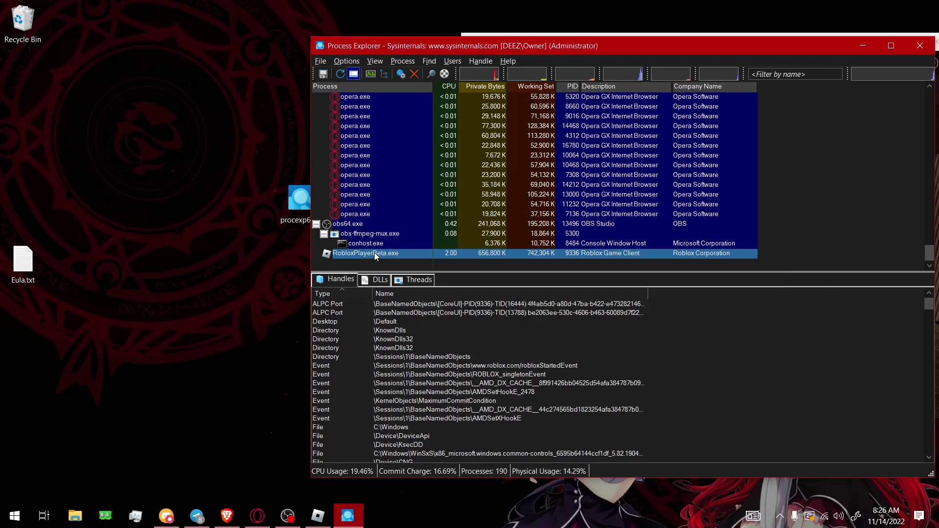
scroll(512, 359, "down", 1)
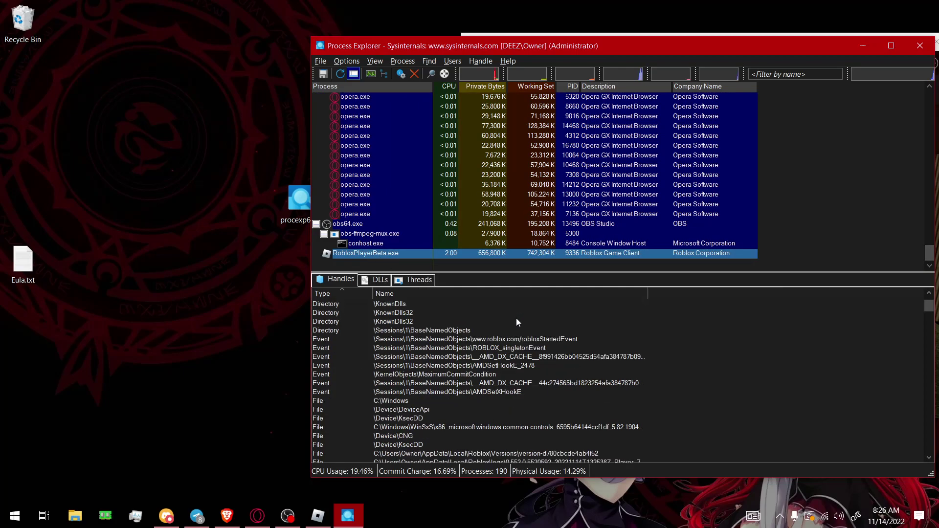
left_click(534, 348)
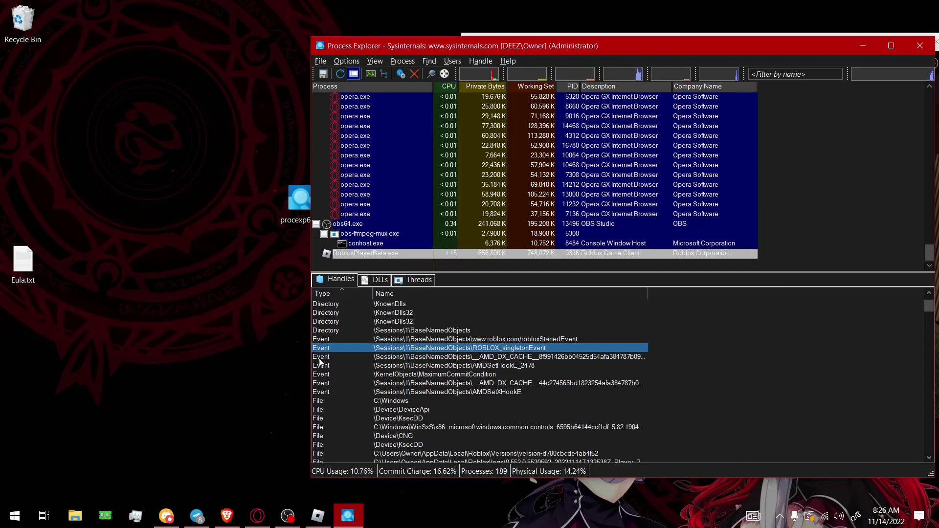
right_click(450, 347)
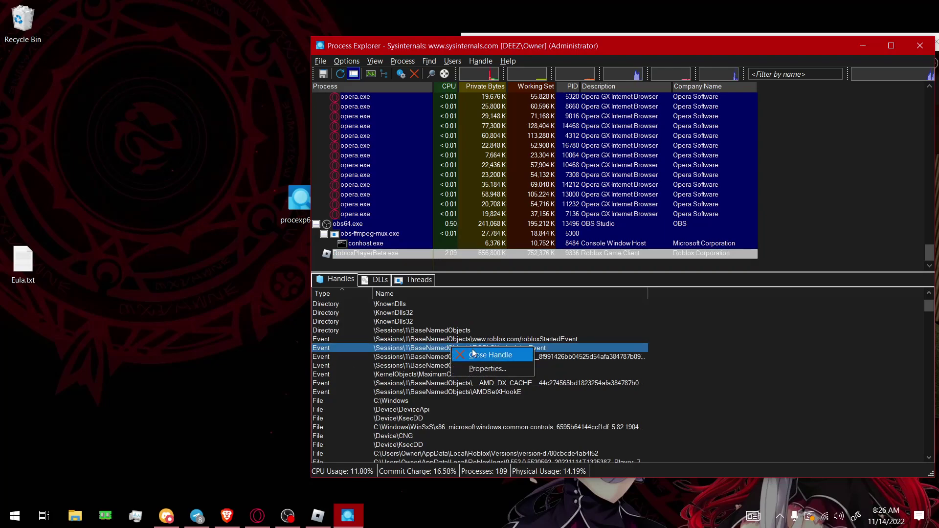
left_click(467, 354)
left_click(500, 307)
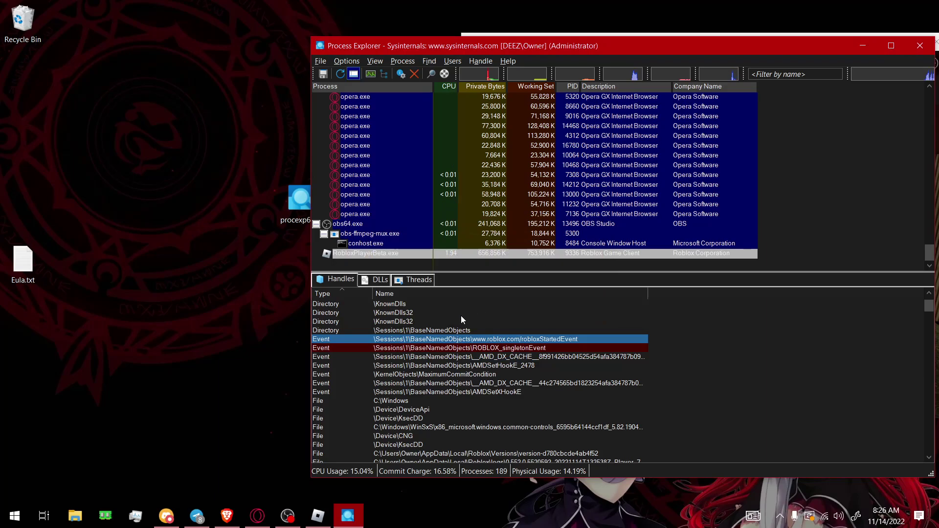
Switch to Opera GX and return from the account's profile to the "random game" page
left_click(255, 516)
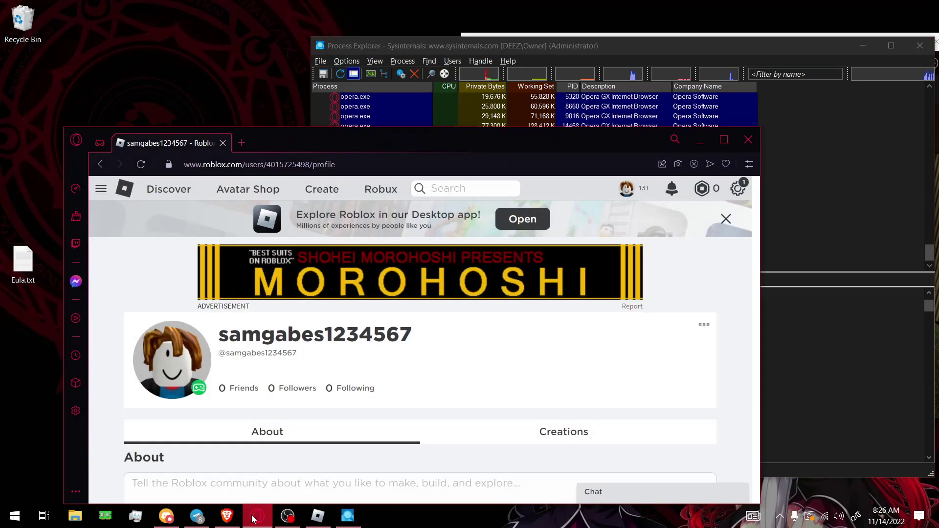
left_click(318, 516)
left_click(318, 516)
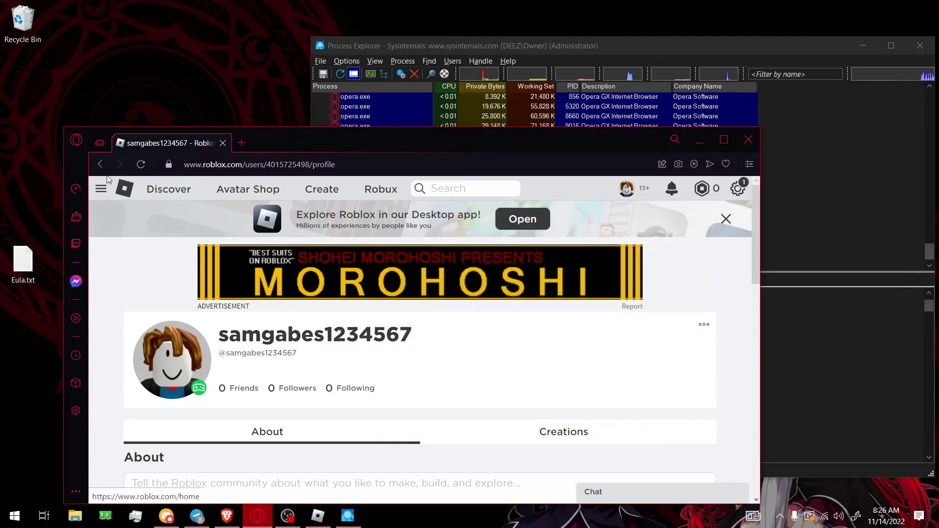
left_click(100, 164)
scroll(414, 316, "down", 3)
scroll(653, 366, "up", 2)
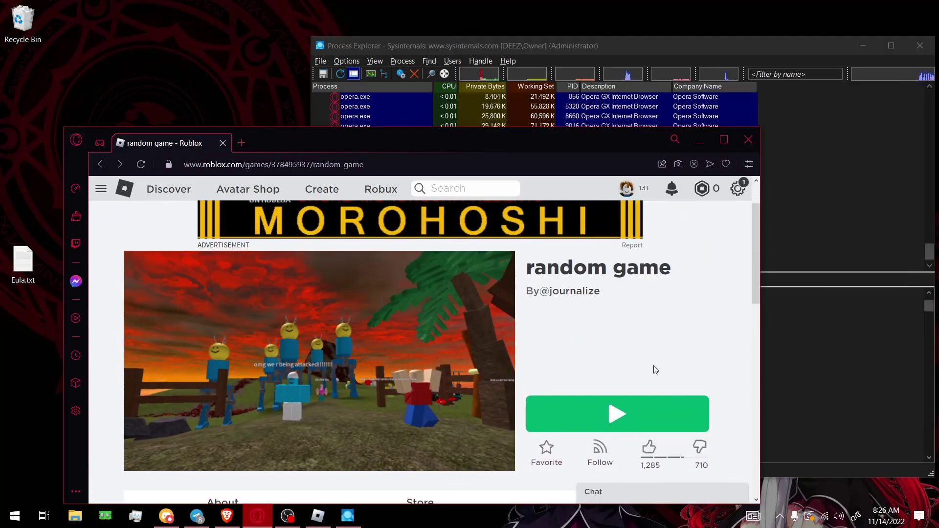
Show the servers of "random game" and join the running server that already holds the other account
scroll(654, 366, "down", 2)
left_click(577, 387)
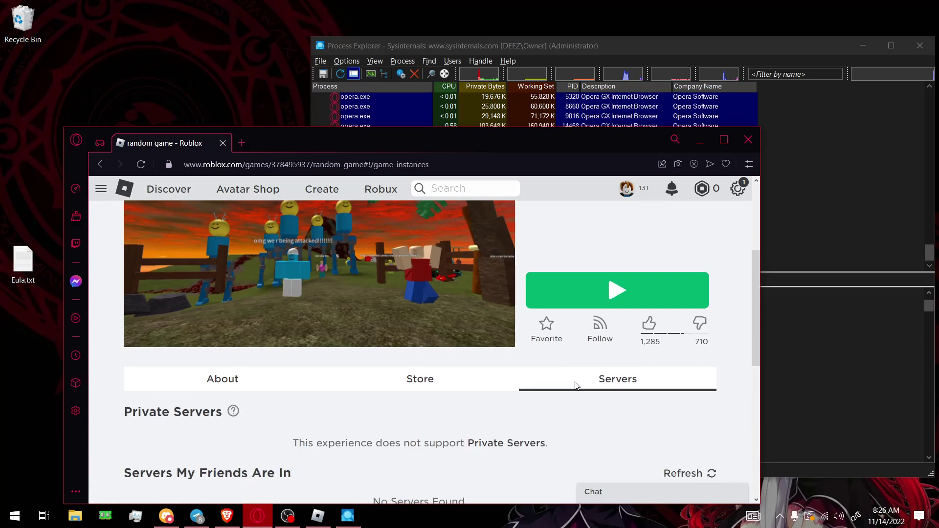
scroll(574, 382, "down", 7)
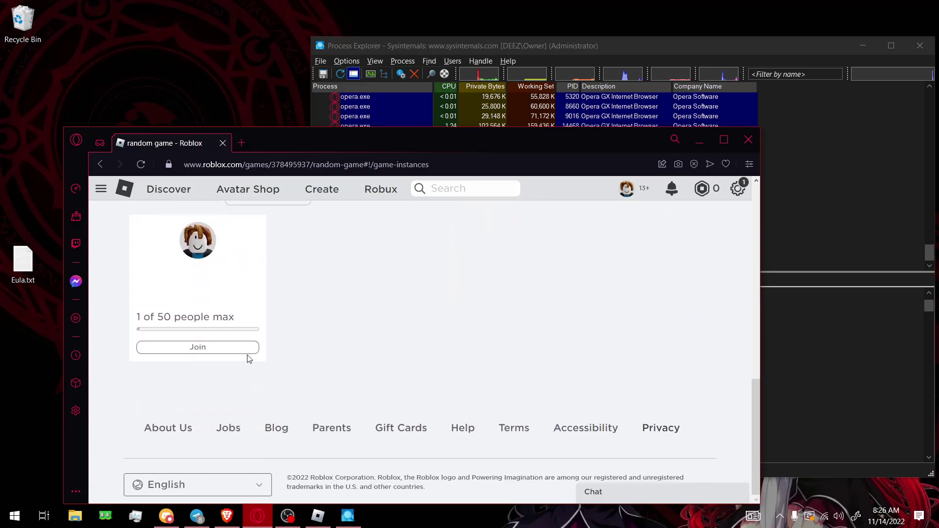
left_click(254, 348)
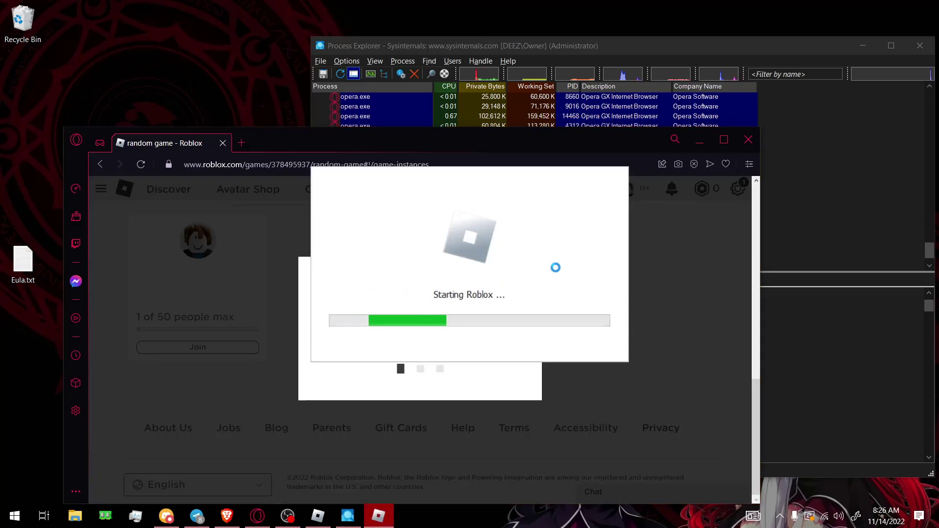
Minimise Opera GX and Process Explorer, and arrange the two Roblox game windows side by side
left_click(705, 142)
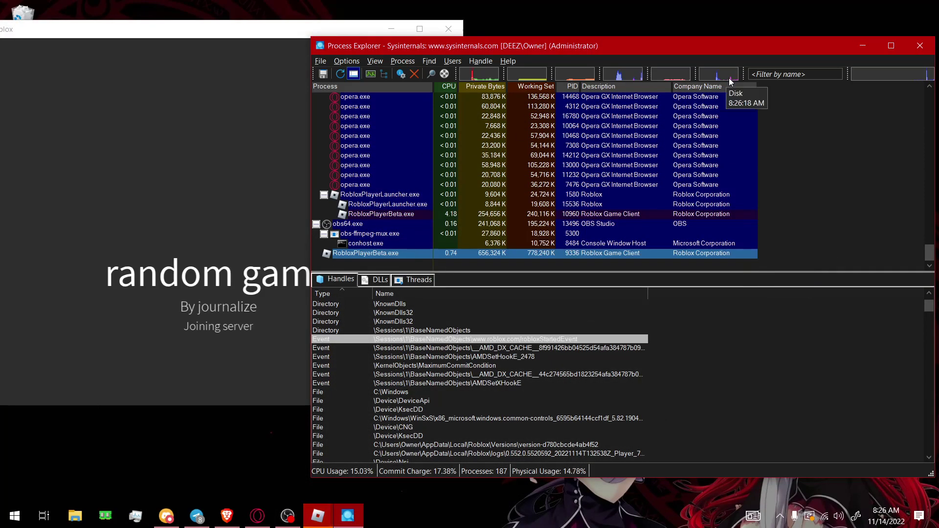
left_click(862, 45)
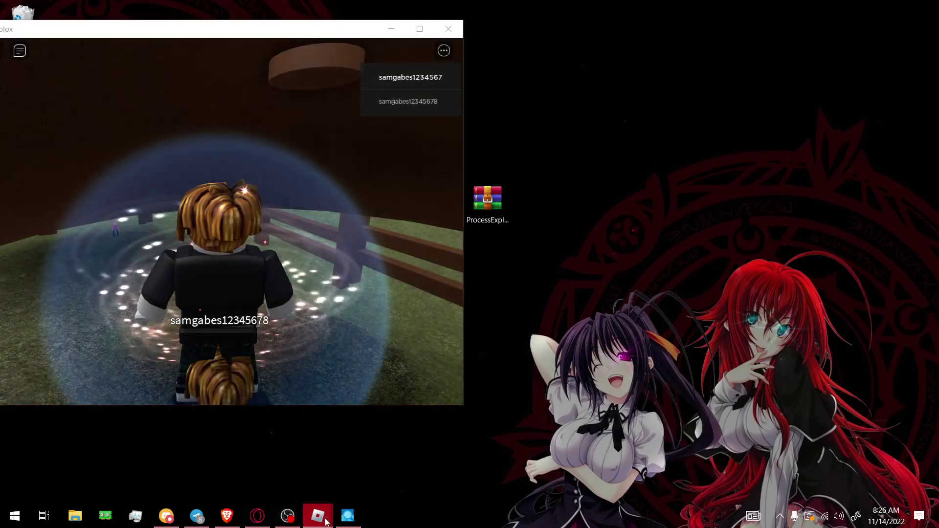
mouse_move(325, 519)
left_click(365, 460)
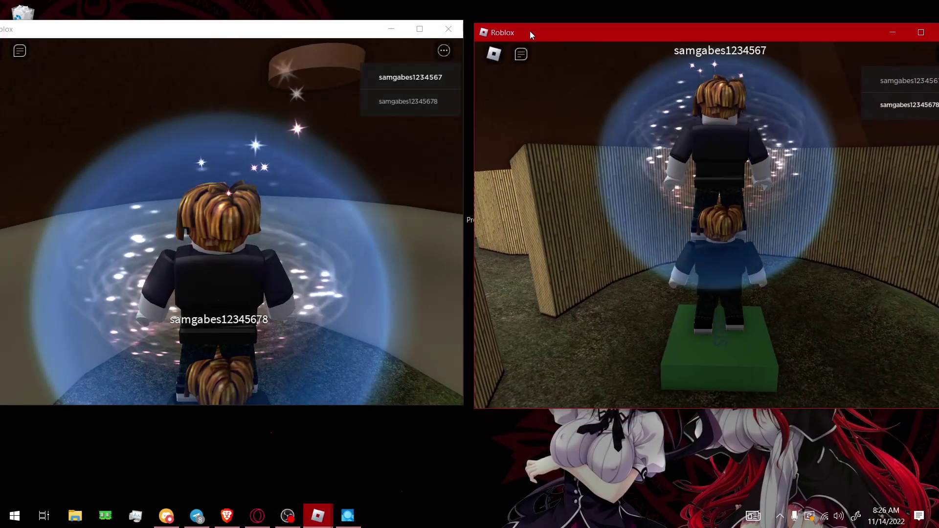
mouse_move(342, 30)
left_mouse_down()
mouse_move(318, 40)
mouse_move(348, 22)
left_mouse_up()
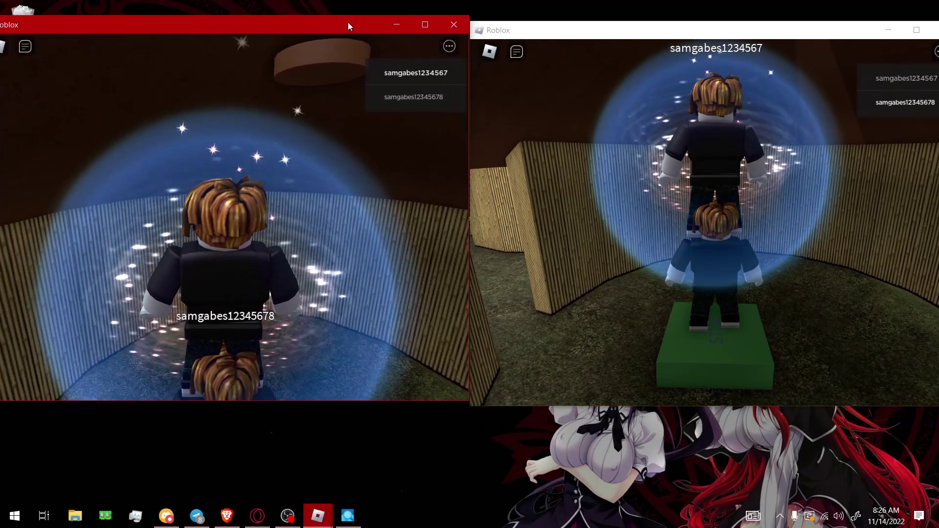
Walk the avatar in each Roblox window out of the spawn hut to test both instances
left_click(556, 168)
key("w")
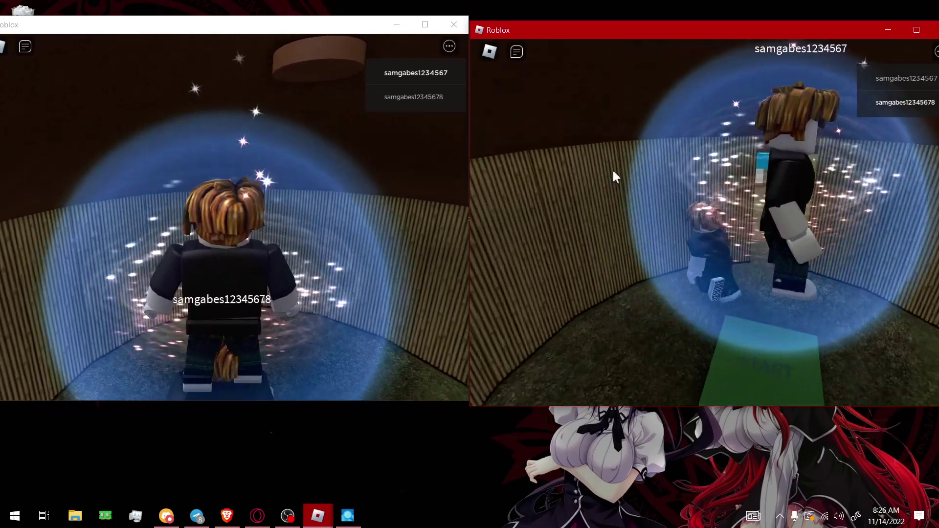
left_click(313, 232)
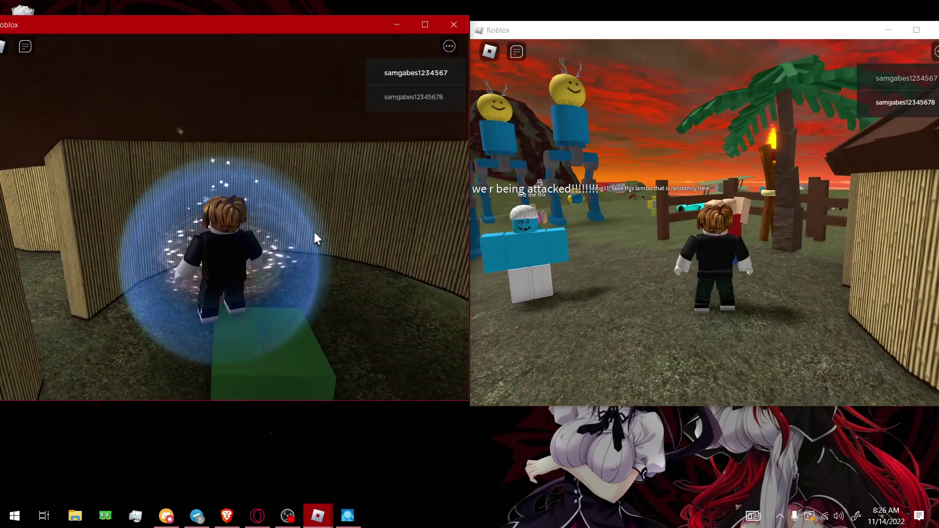
key("w")
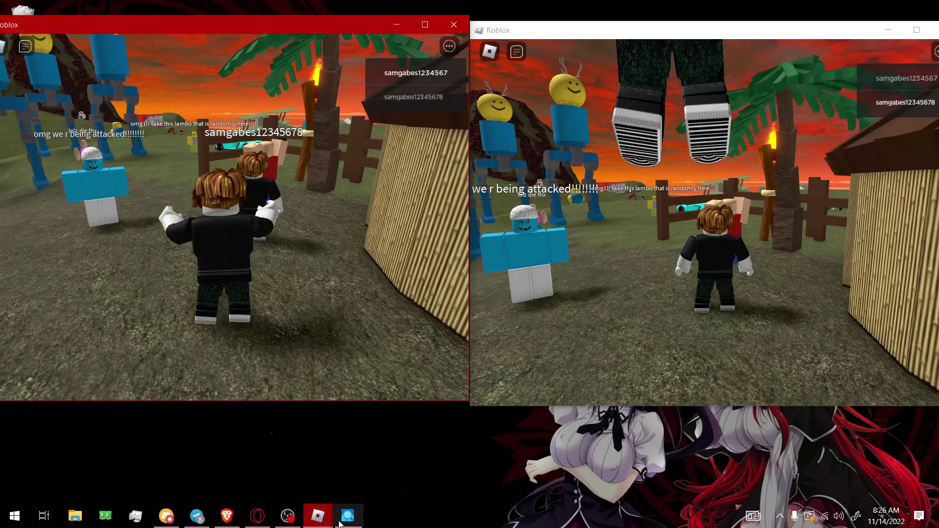
Preview the open Roblox instances and bring each of the two windows to the front in turn
left_click(322, 521)
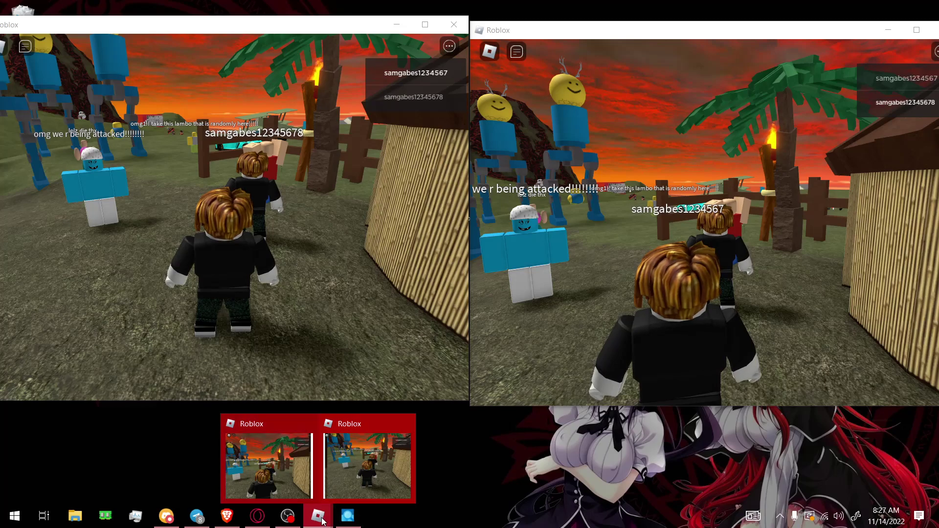
left_click(286, 478)
mouse_move(318, 516)
left_click(347, 486)
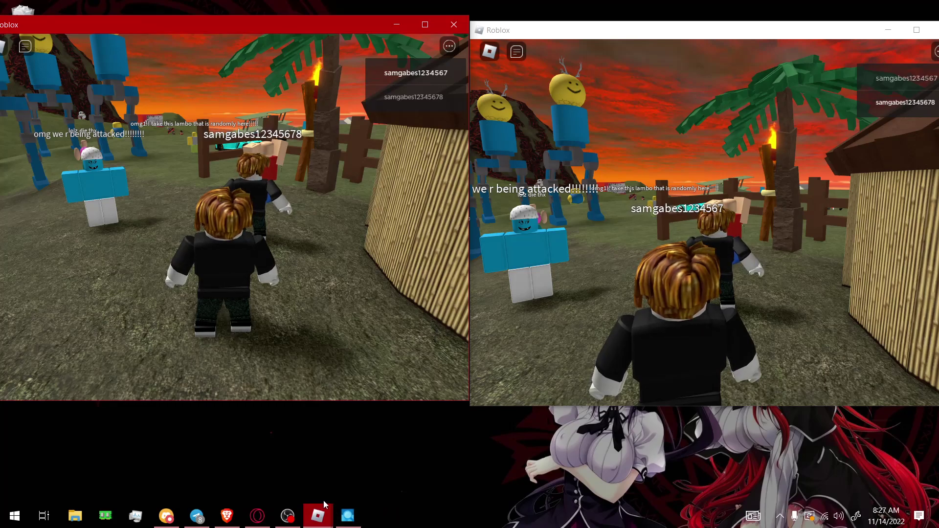
Switch to Process Explorer and close the ROBLOX_singletonEvent handle of the RobloxPlayerBeta.exe process with PID 10960
left_click(341, 516)
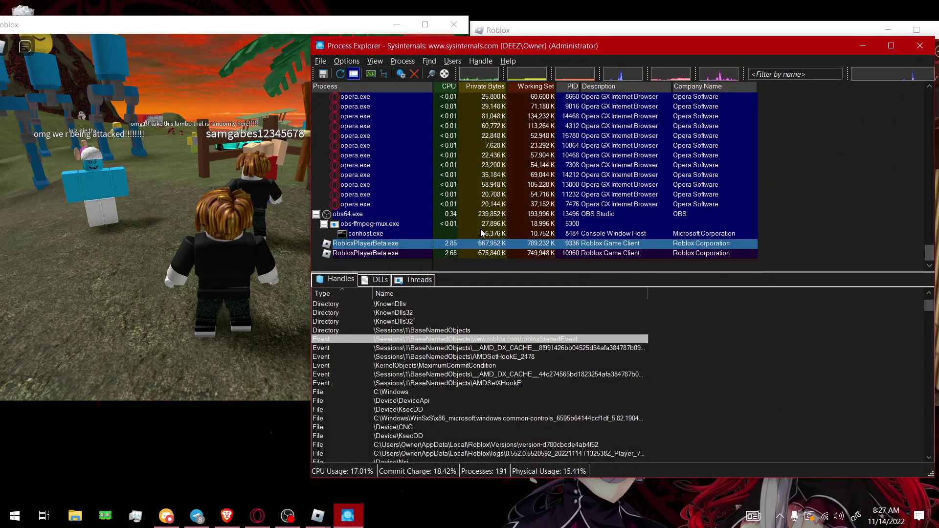
left_click(259, 359)
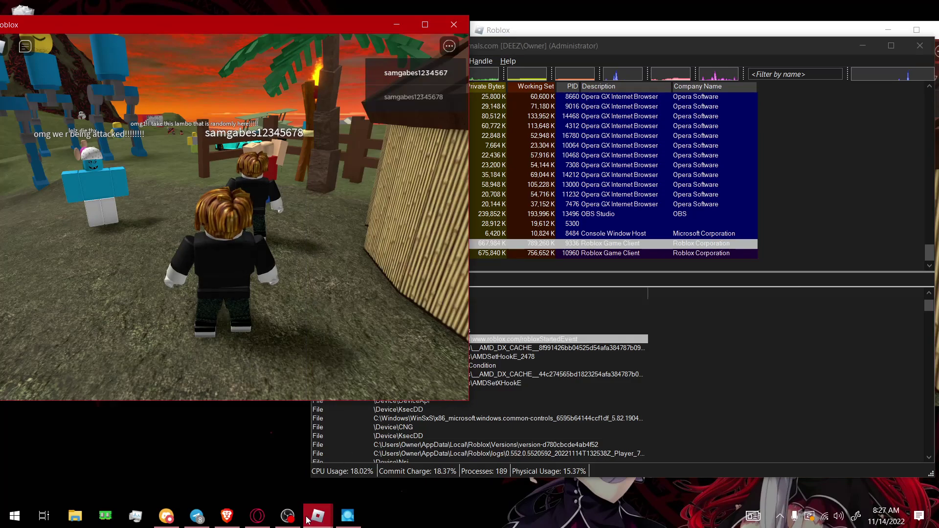
left_click(658, 253)
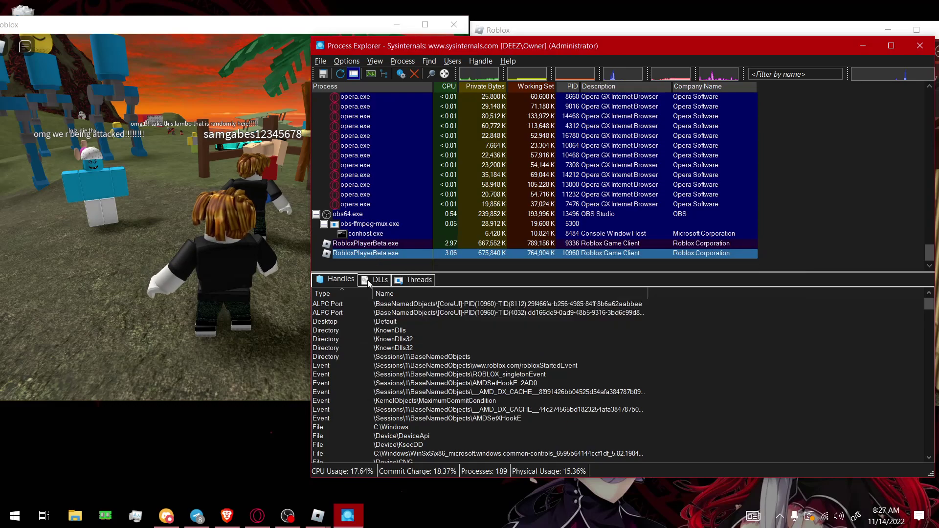
left_click(366, 244)
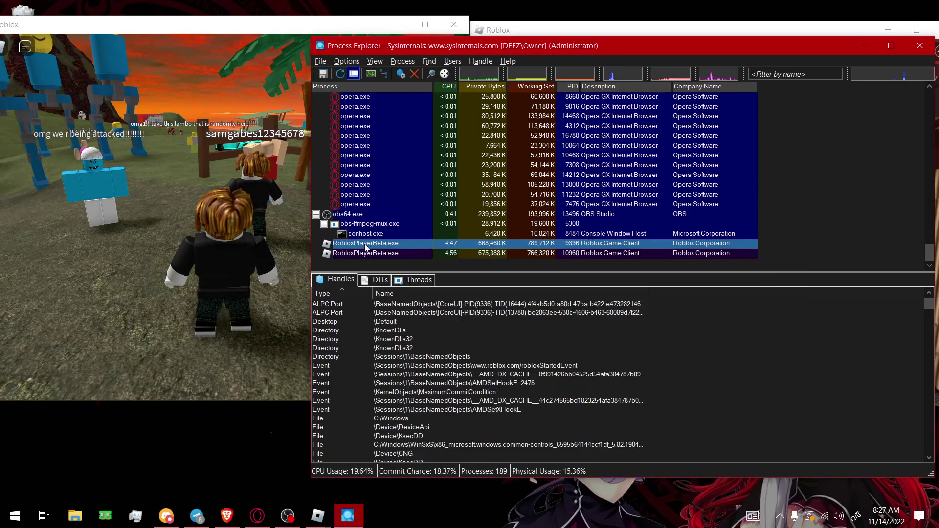
left_click(363, 253)
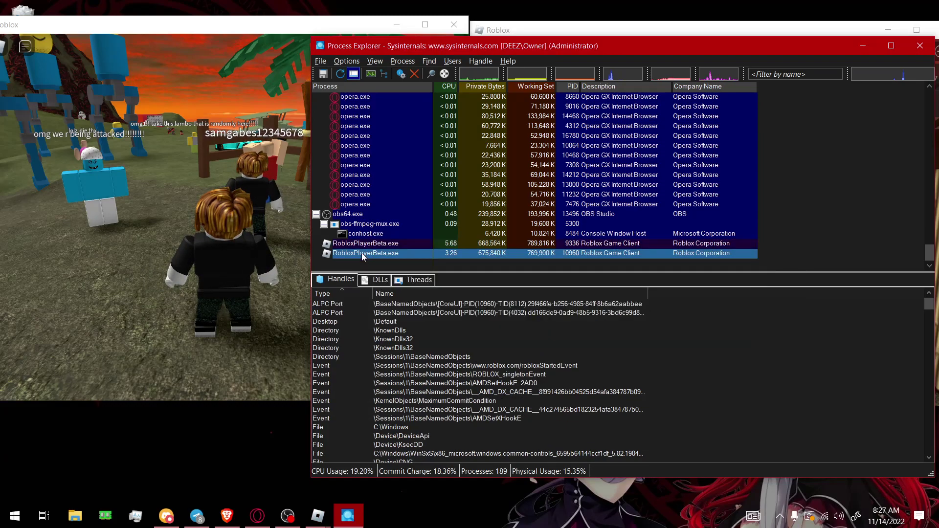
right_click(508, 376)
left_click(525, 384)
left_click(519, 310)
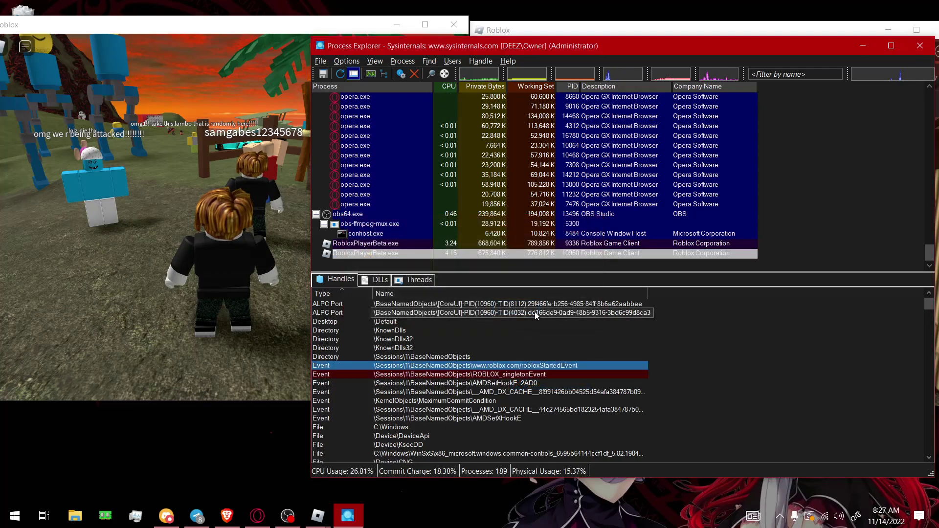
Minimise one Roblox window, switch to Brave and show the WeAreDevs Multiple Games page
left_click(268, 251)
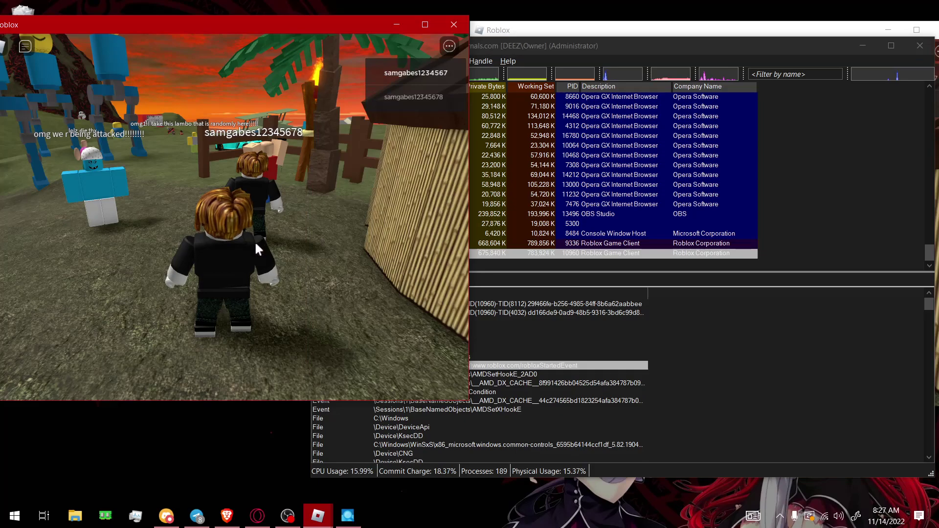
left_click(887, 33)
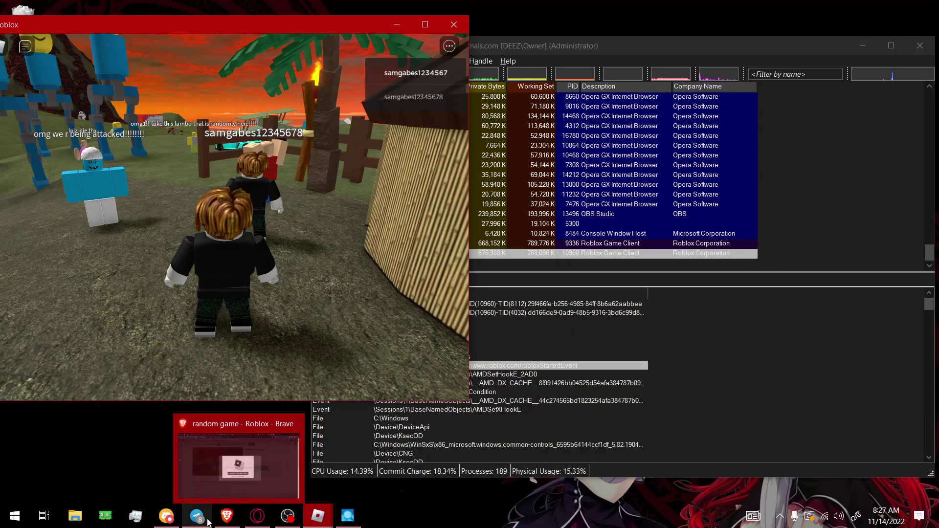
left_click(242, 462)
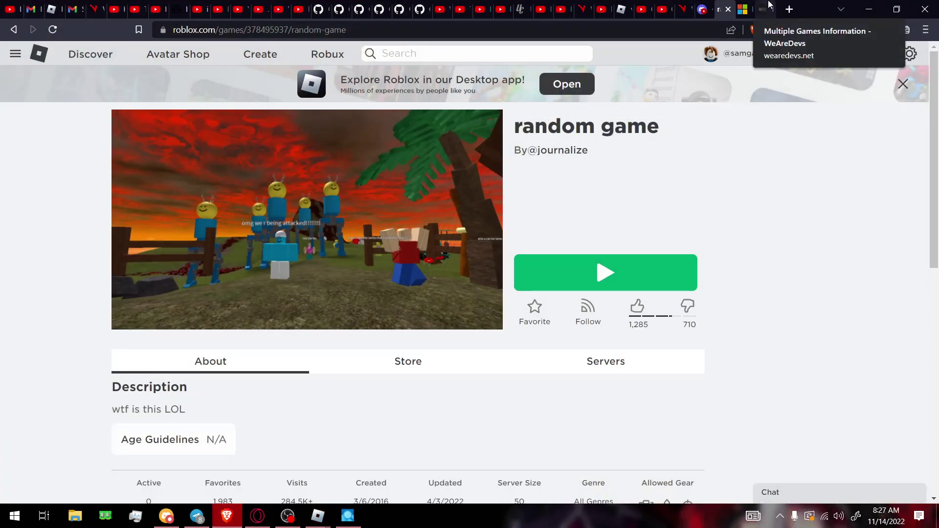
left_click(765, 8)
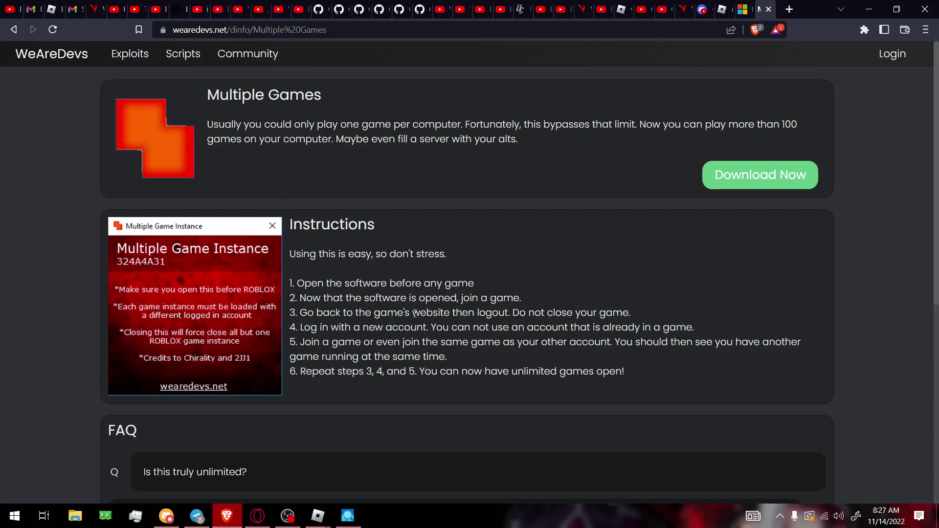
Read through the instructions and FAQ for the Multiple Games tool
scroll(415, 313, "down", 3)
scroll(352, 313, "up", 3)
scroll(352, 312, "down", 5)
scroll(353, 317, "up", 3)
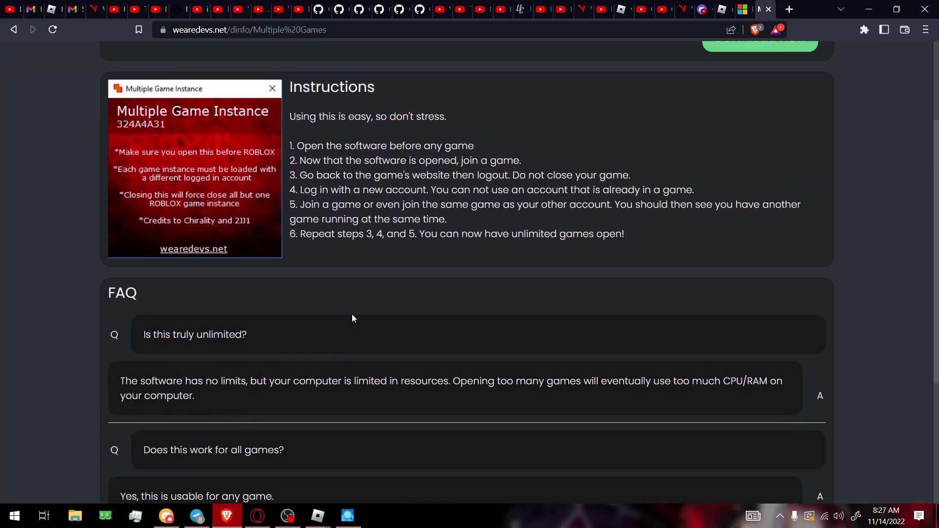
scroll(353, 318, "up", 3)
scroll(338, 274, "down", 1)
scroll(332, 255, "up", 1)
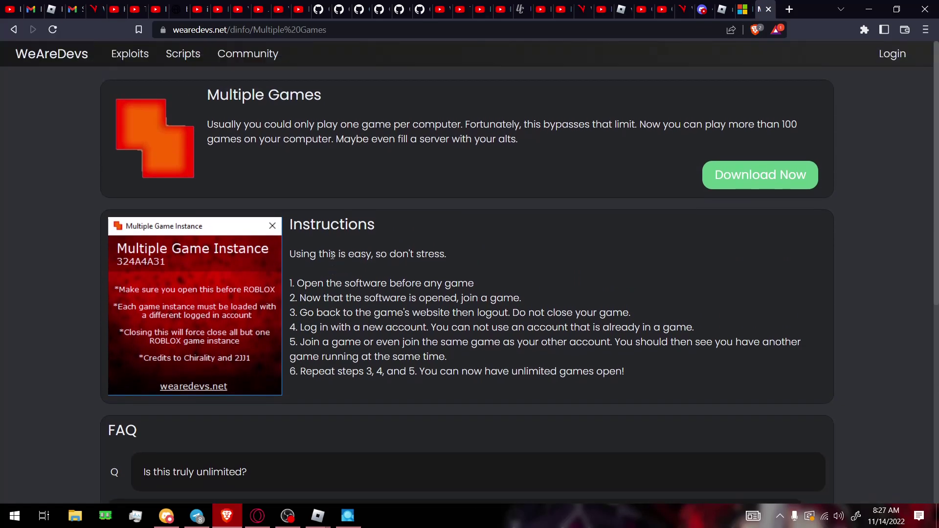
scroll(358, 269, "down", 2)
scroll(348, 247, "up", 2)
left_click(287, 515)
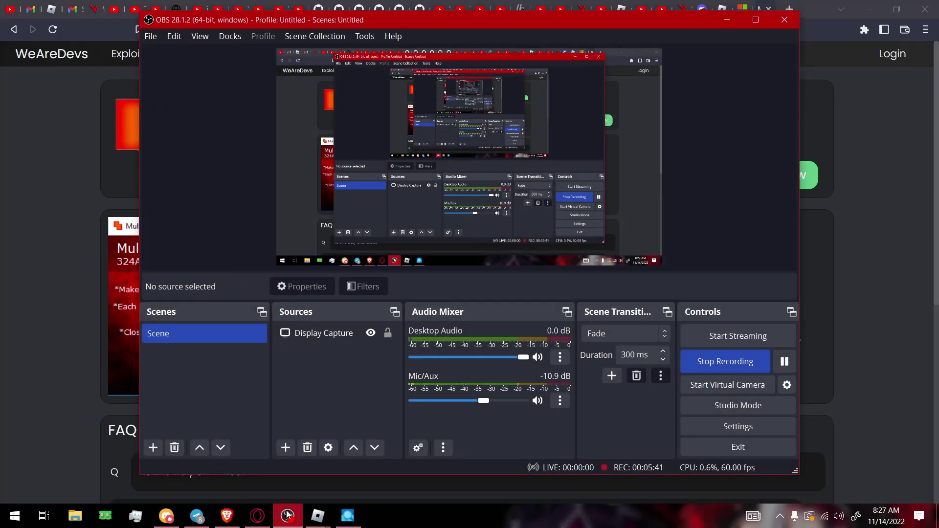